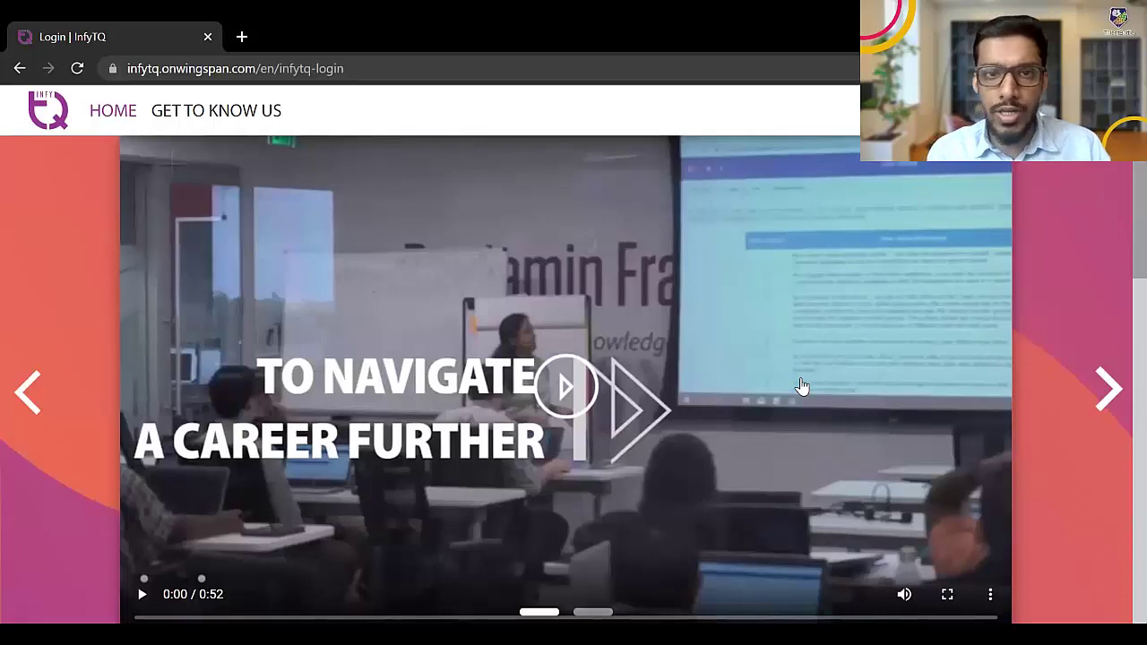
# Skip past the intro slide and fill in the first name, last name, e-mail, password and its confirmation
pyautogui.click(1116, 358)
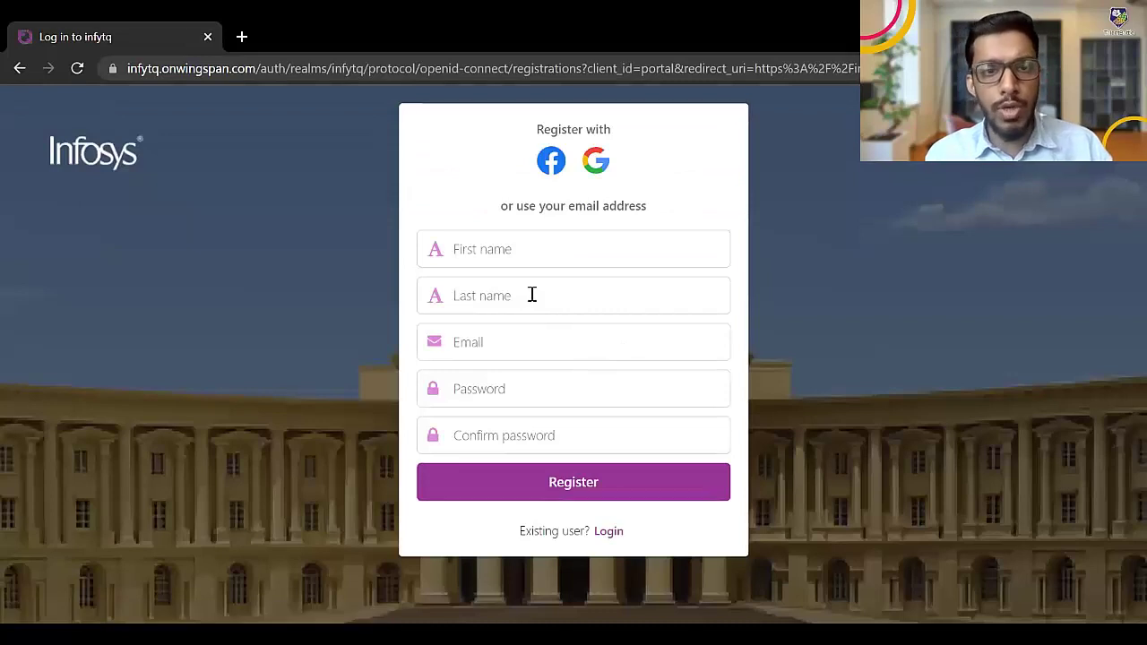
pyautogui.click(512, 251)
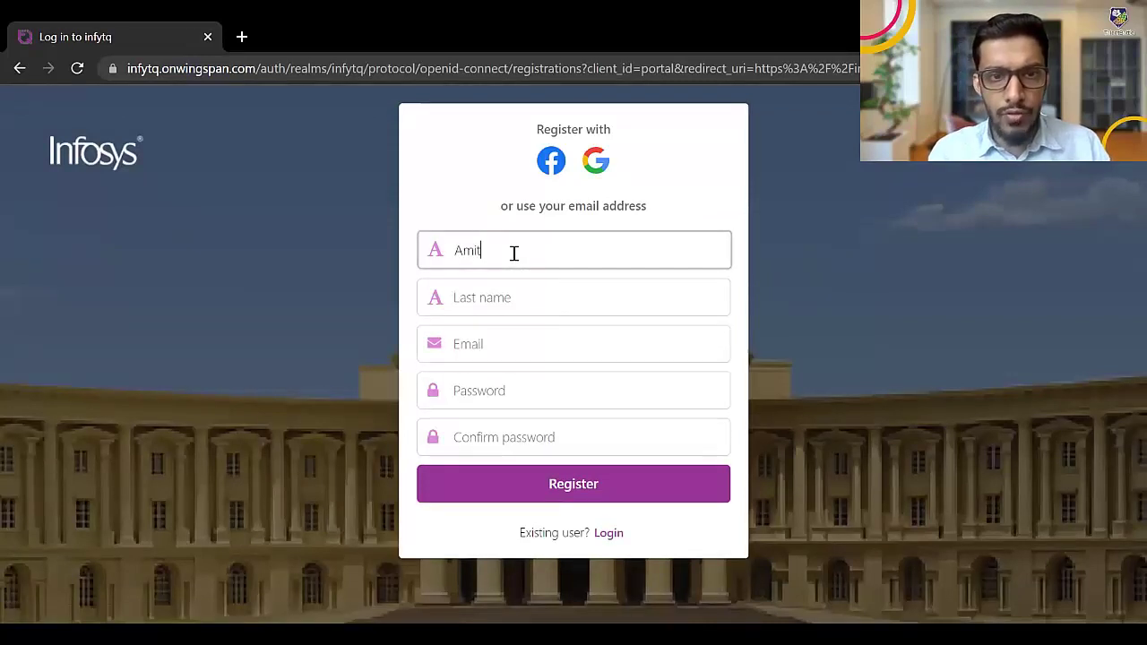
pyautogui.press('Tab')
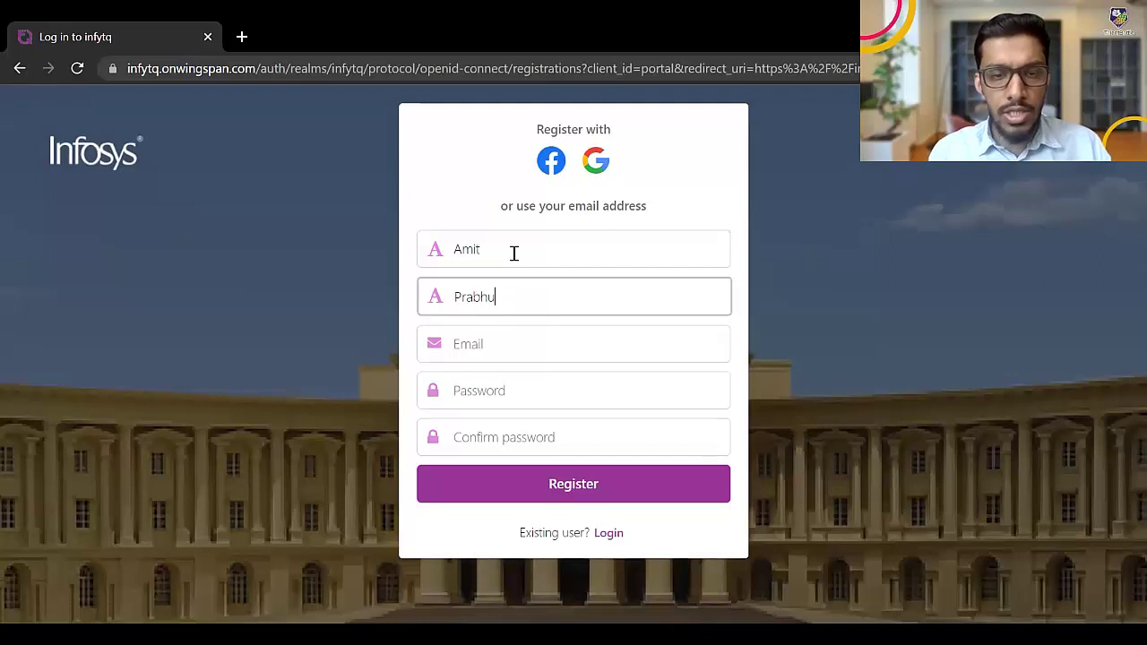
pyautogui.press('Tab')
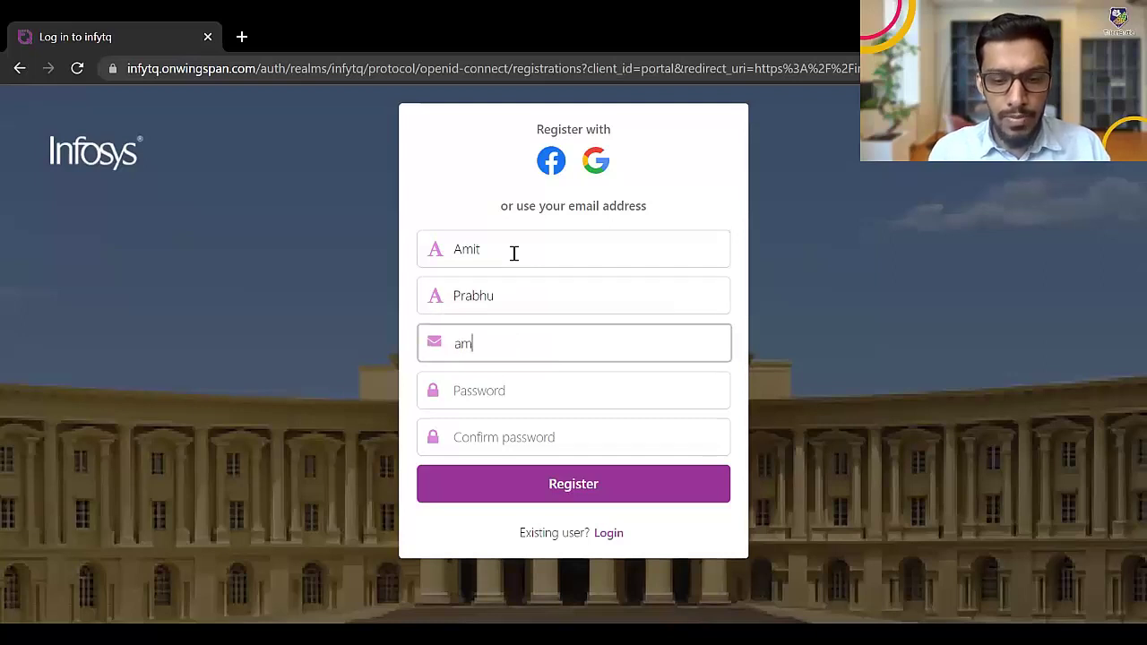
pyautogui.press('Tab')
pyautogui.write('••••••••••')
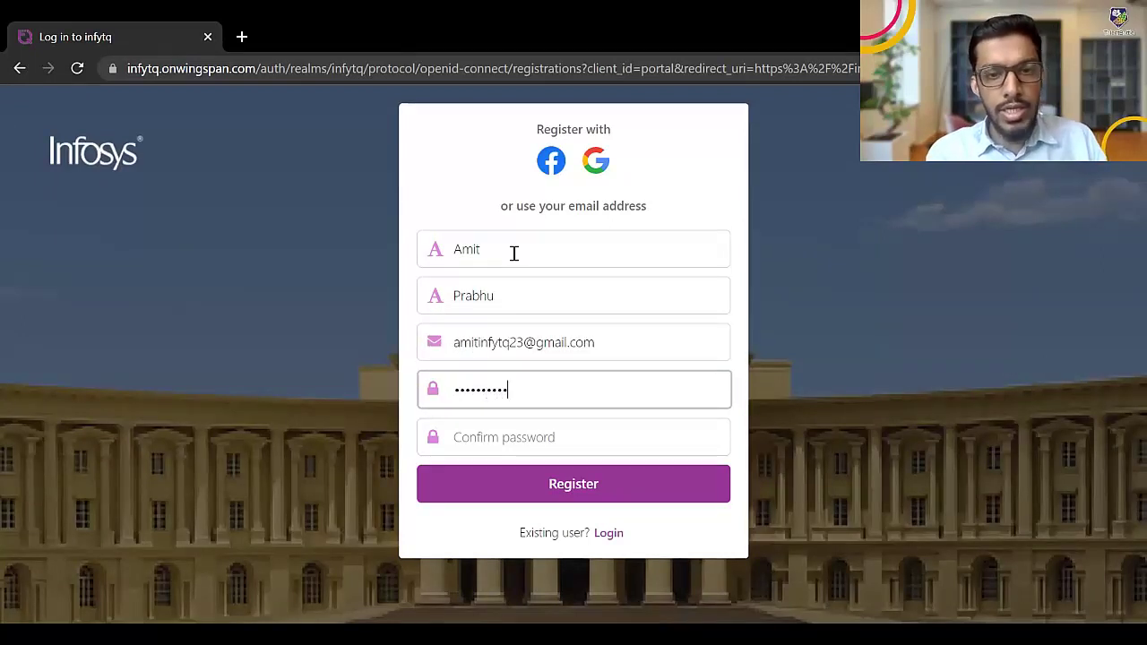
pyautogui.press('Tab')
pyautogui.write('••••••••••')
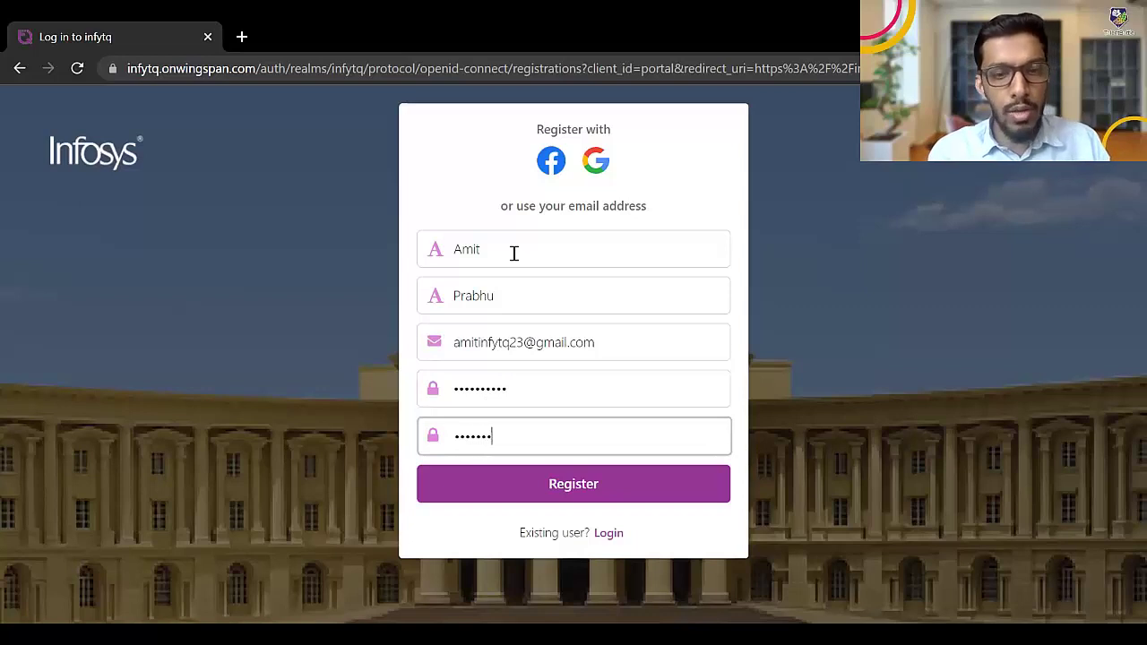
# Submit the registration and open InfyTQ's Verify email message in Gmail
pyautogui.click(510, 481)
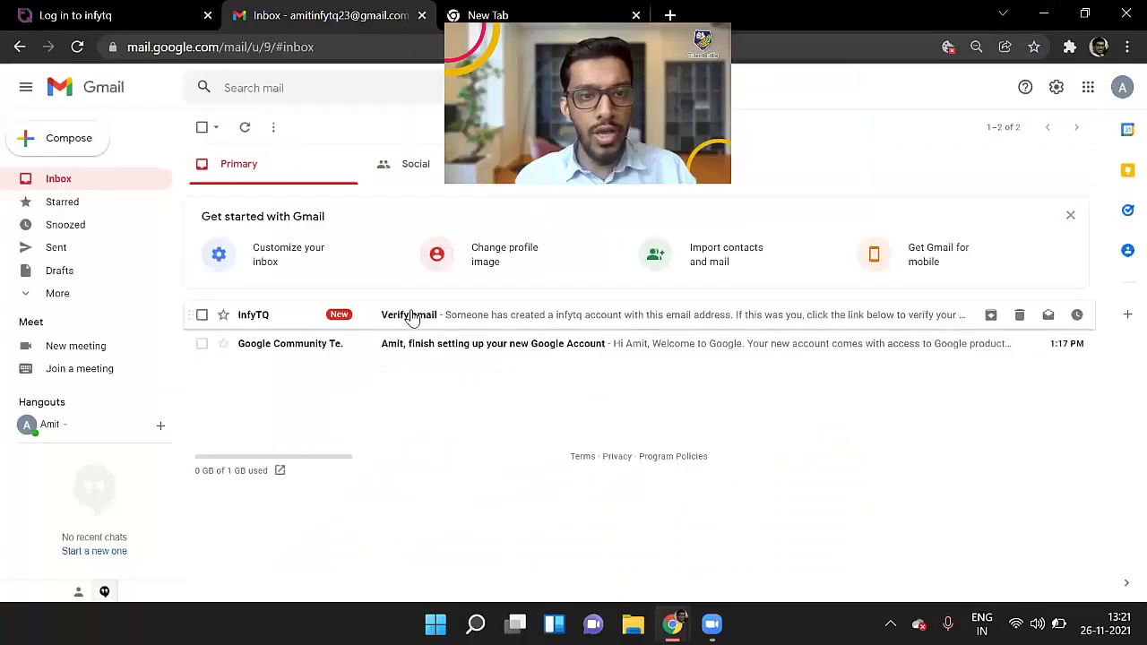
pyautogui.click(411, 317)
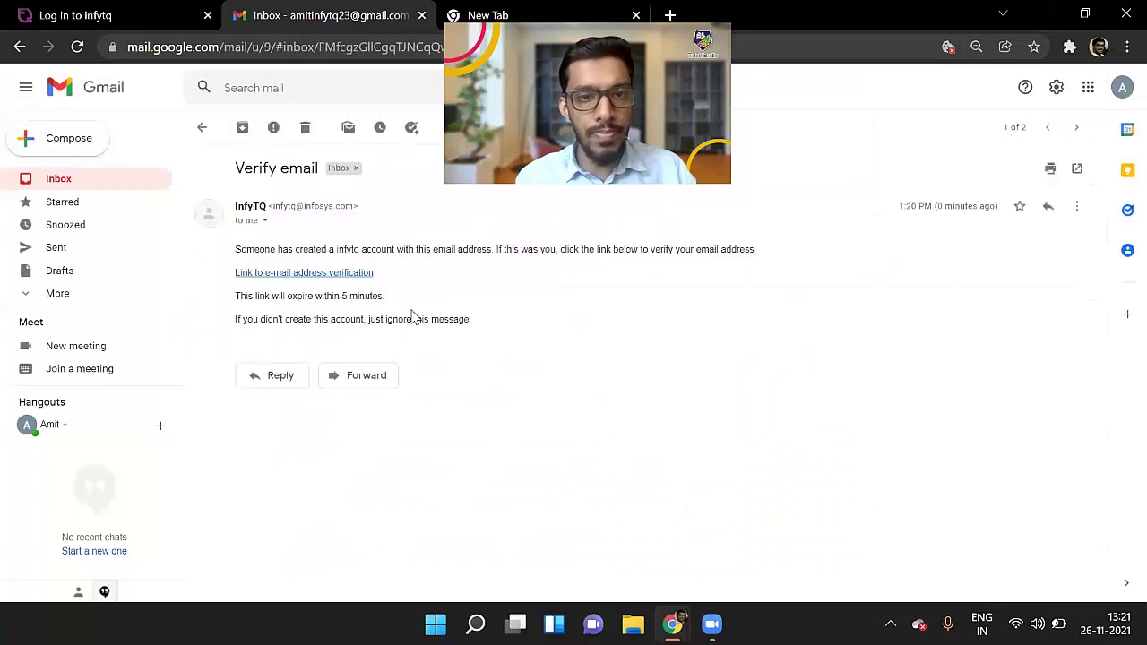
# Follow the verification link, then agree to and accept the Terms & Conditions and Data Privacy Notice
pyautogui.click(276, 273)
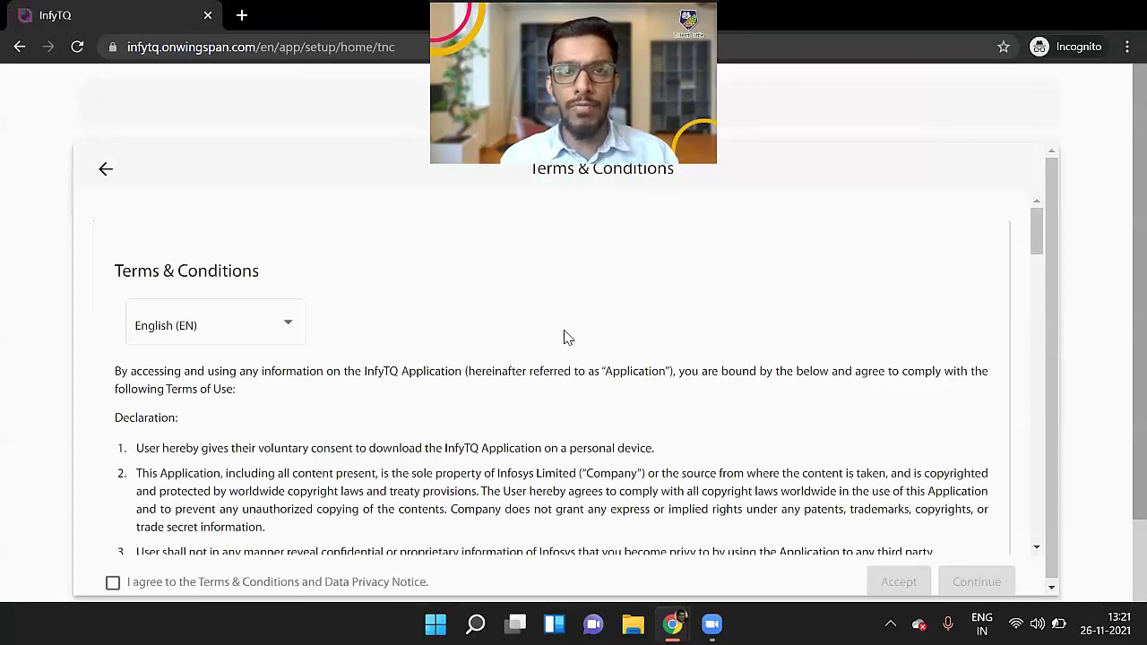
pyautogui.scroll(-3, 167, 386)
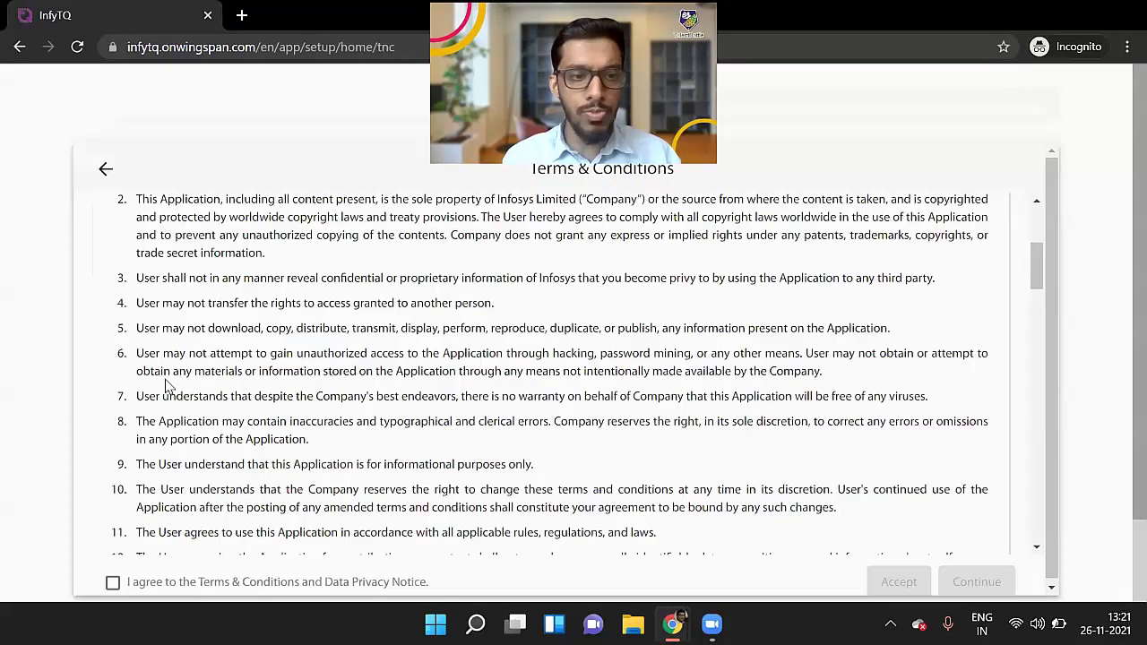
pyautogui.scroll(-15, 167, 385)
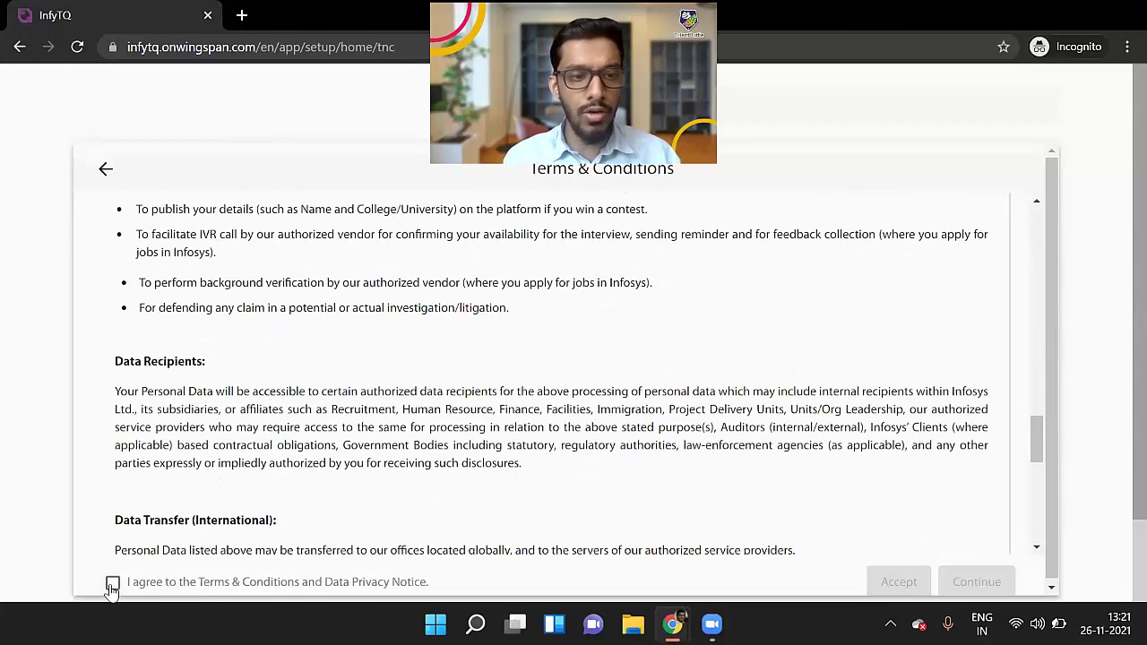
pyautogui.click(112, 584)
pyautogui.scroll(-5, 504, 328)
pyautogui.click(899, 581)
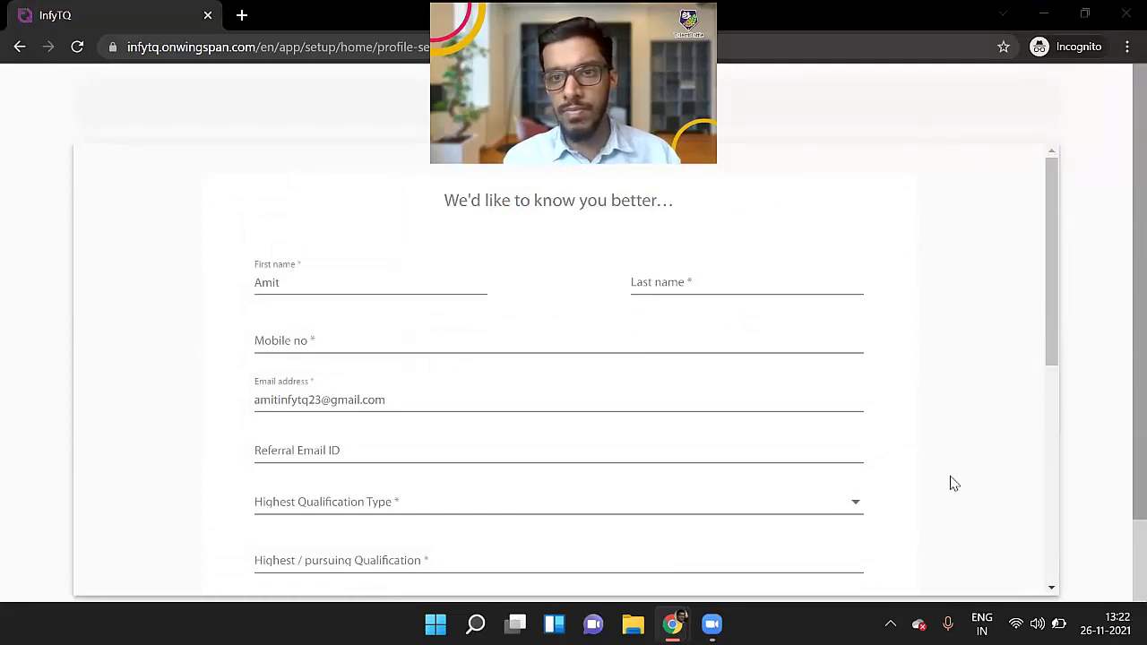
# Enter the last name and mobile number on the profile form
pyautogui.click(655, 284)
pyautogui.write('Prabhu')
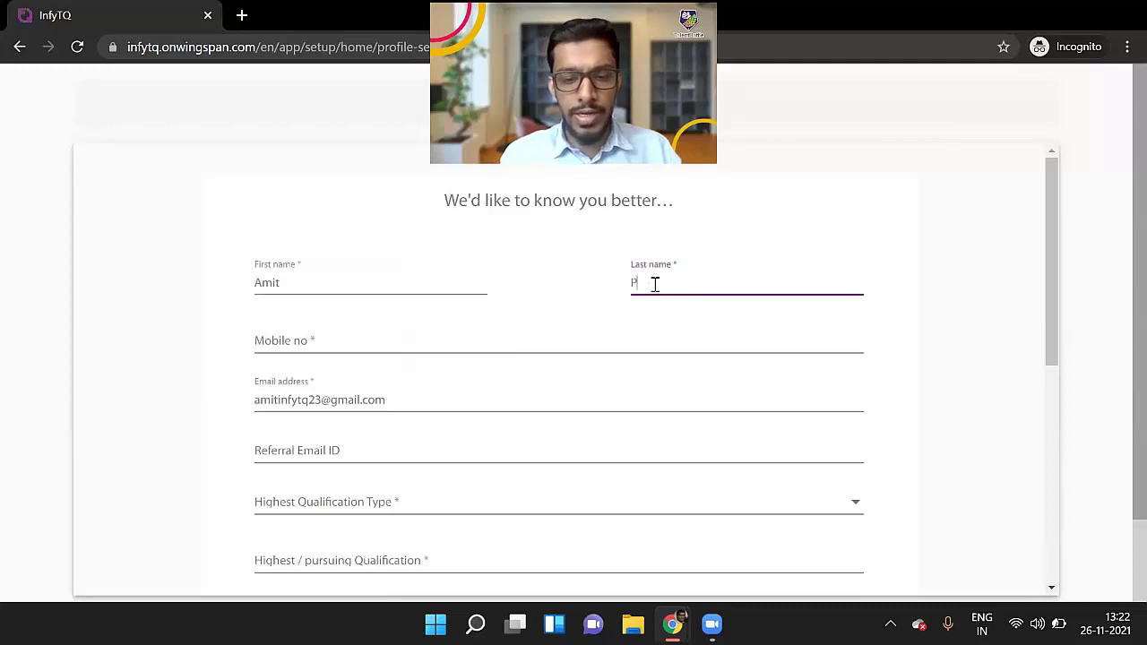
pyautogui.press('Tab')
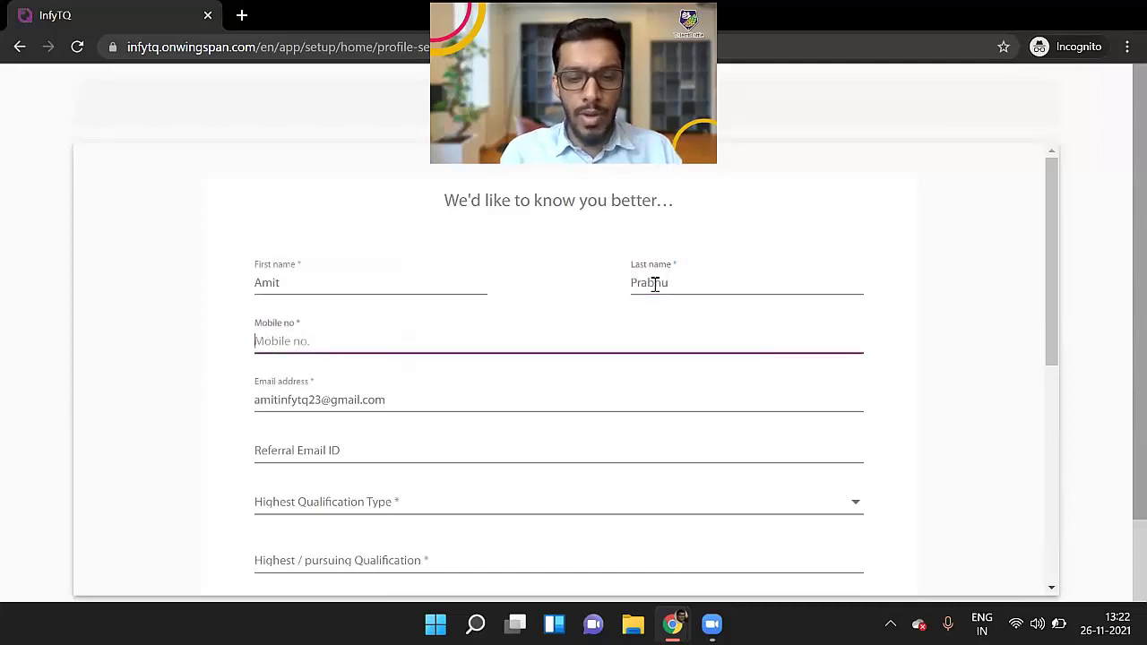
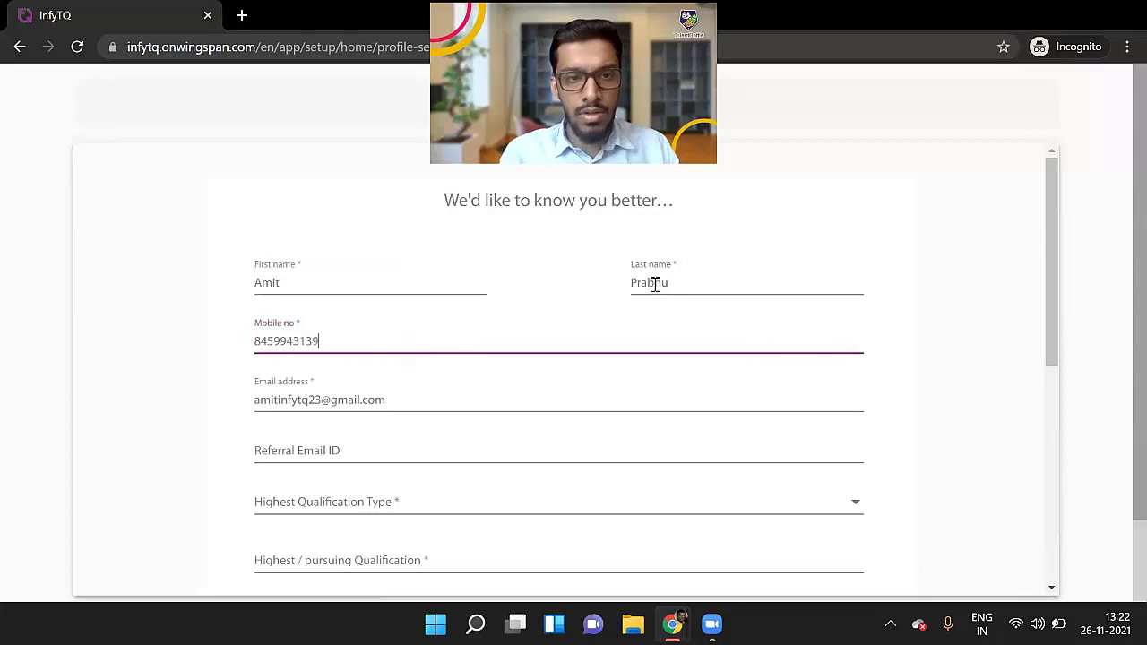
pyautogui.press('Tab')
pyautogui.press('Tab')
pyautogui.press('Tab')
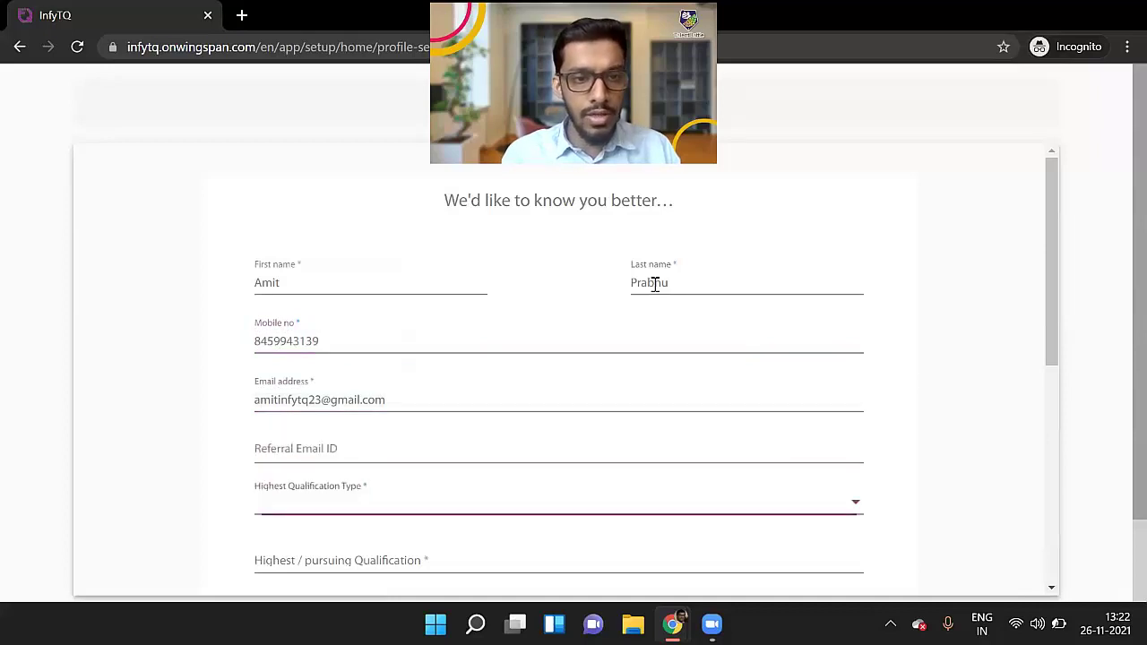
# Set qualification type Graduation/Bachelor/Equivalent and highest qualification Bachelor Of Engineering
pyautogui.scroll(-2, 655, 284)
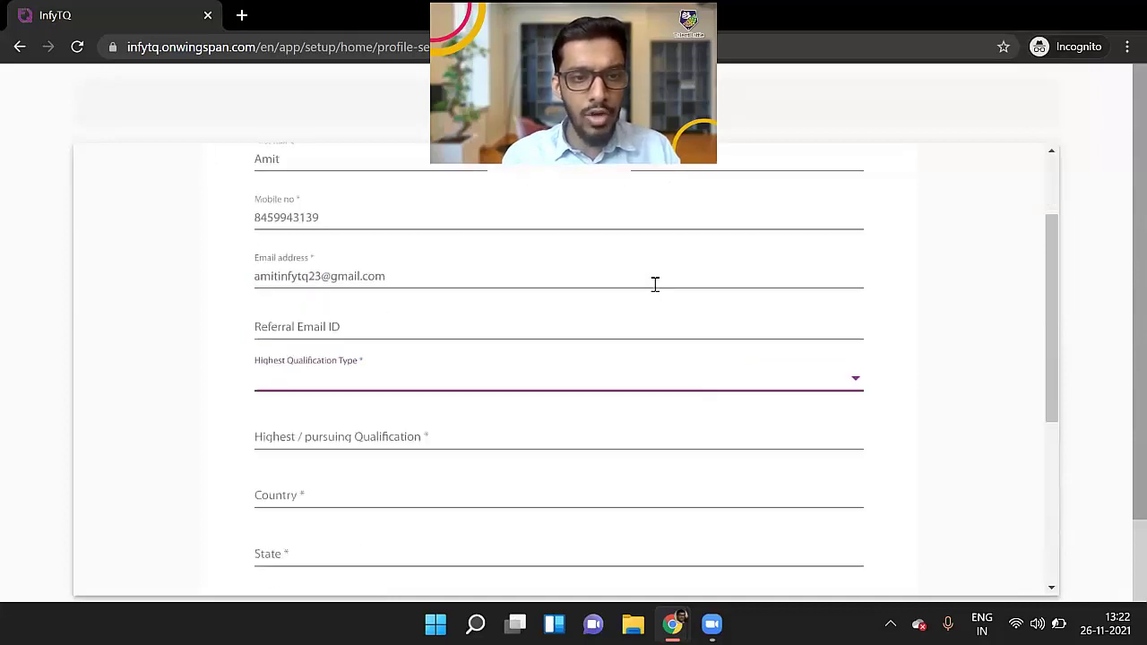
pyautogui.click(462, 355)
pyautogui.click(447, 392)
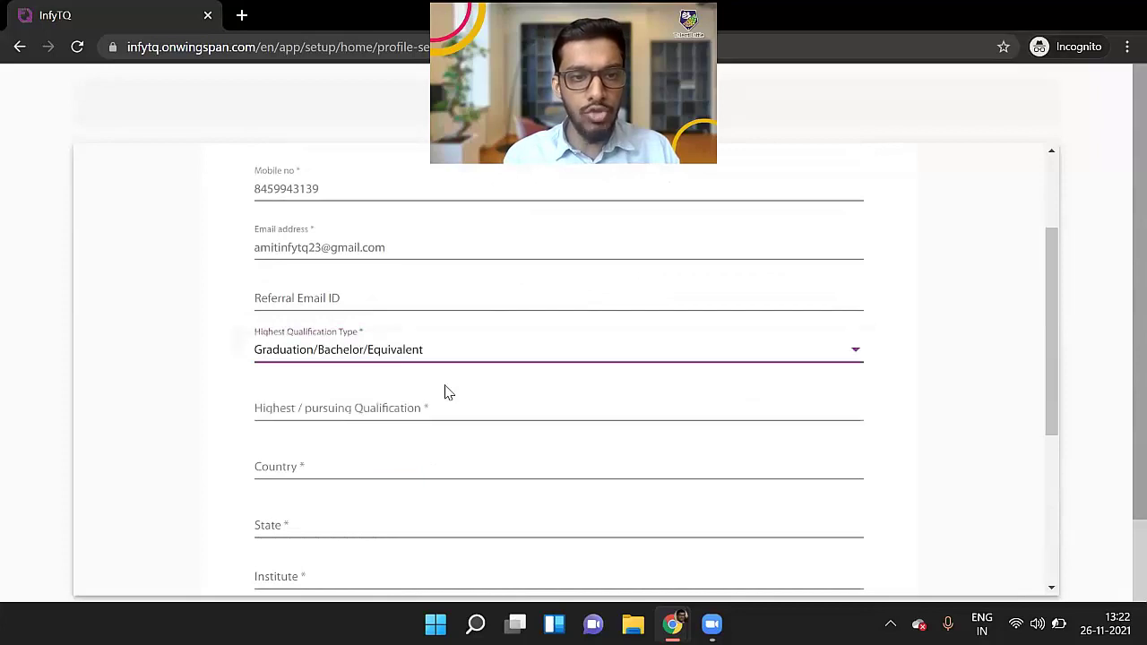
pyautogui.click(430, 404)
pyautogui.write('bachelor of engin')
pyautogui.click(351, 275)
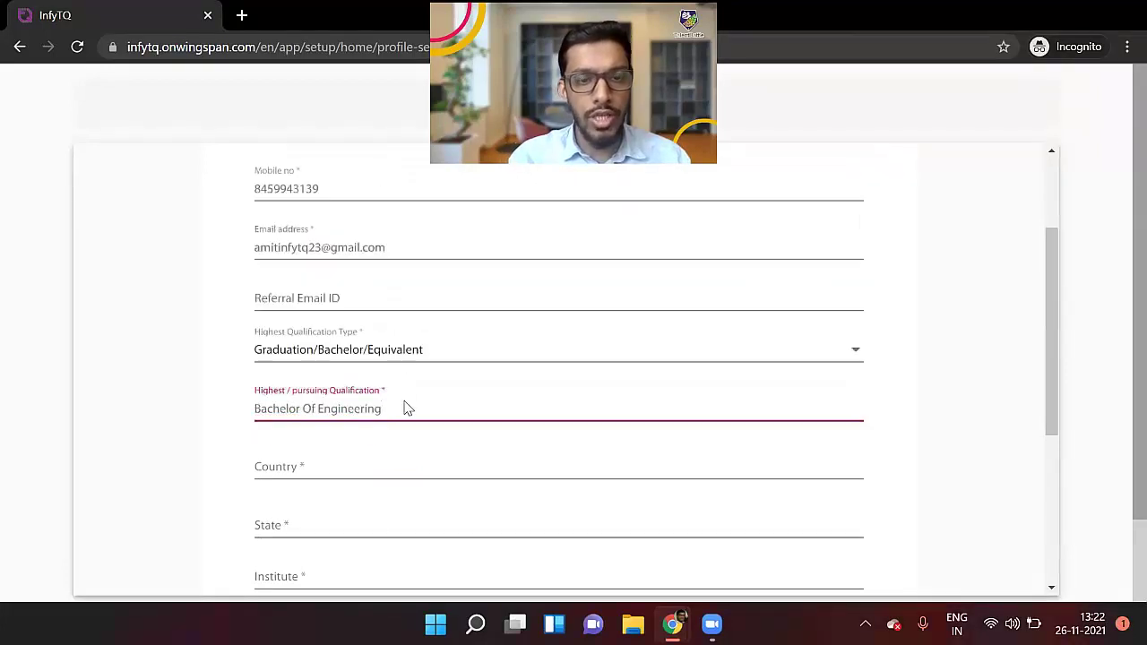
# Set the country to India and the state to Maharashtra
pyautogui.press('Tab')
pyautogui.write('In')
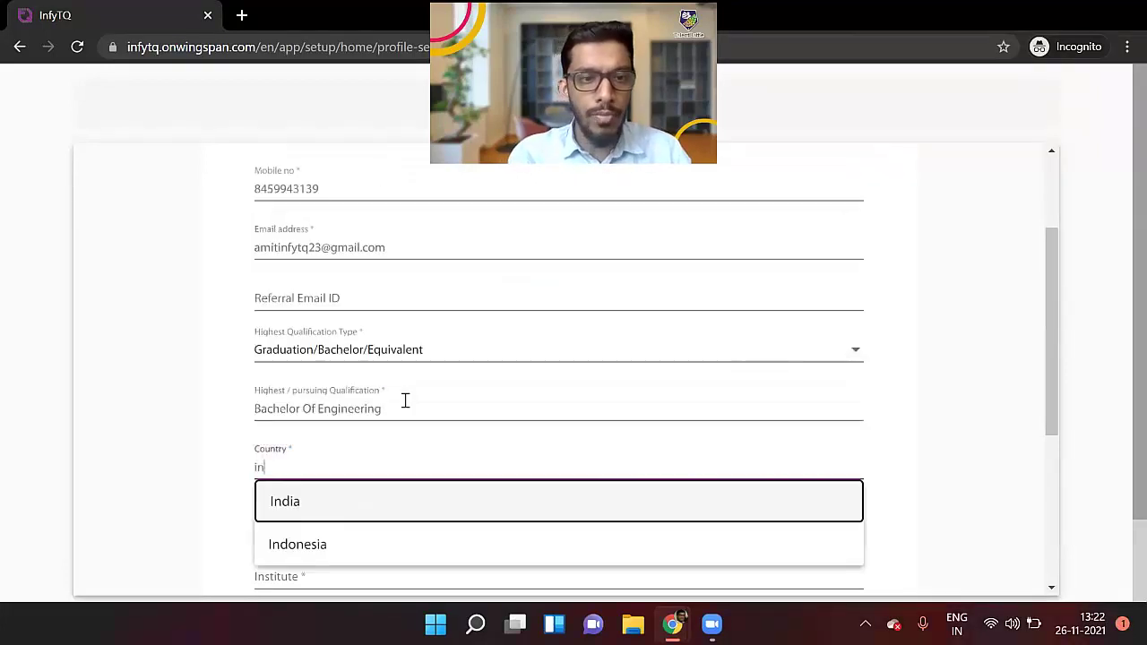
pyautogui.press('Return')
pyautogui.scroll(-2, 358, 385)
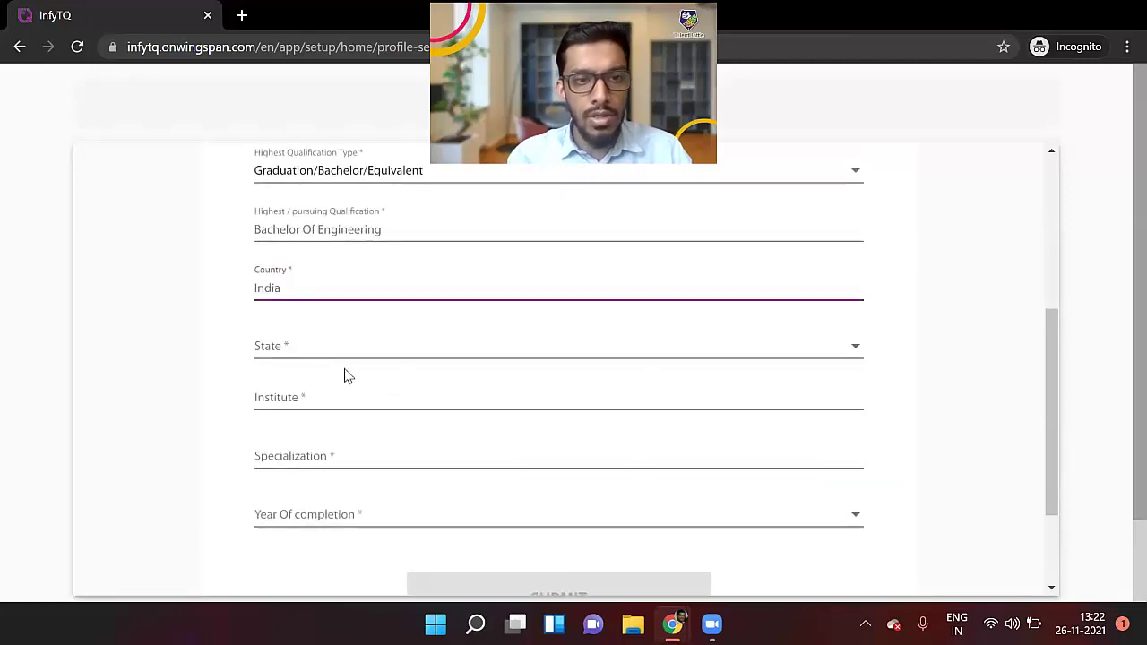
pyautogui.click(319, 349)
pyautogui.press('m')
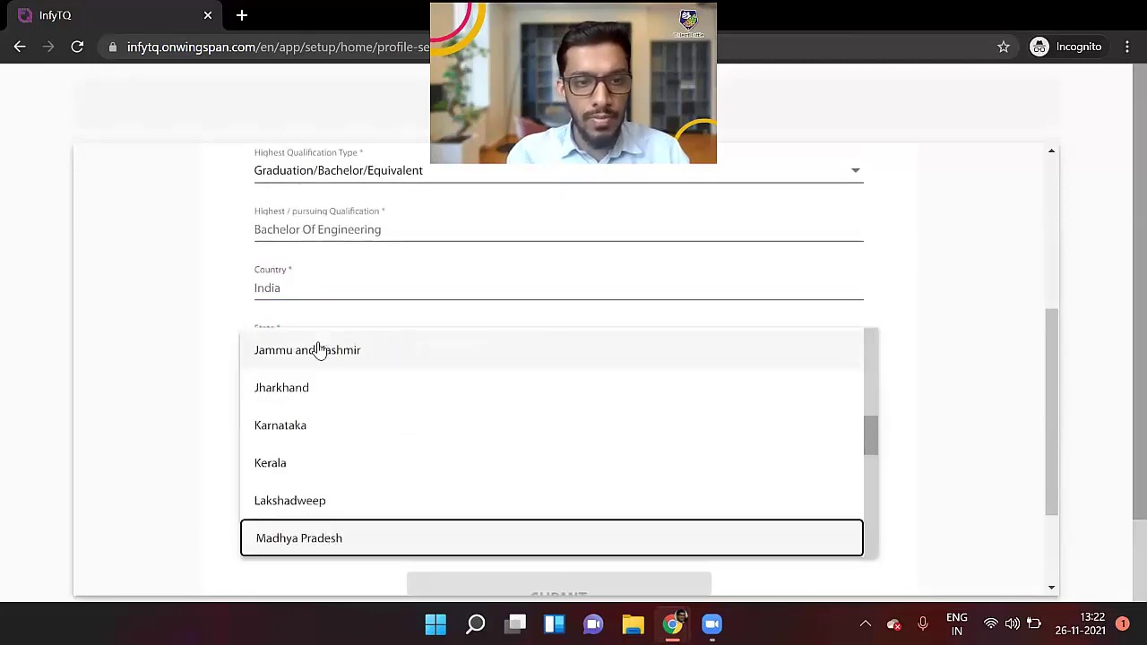
pyautogui.press('h')
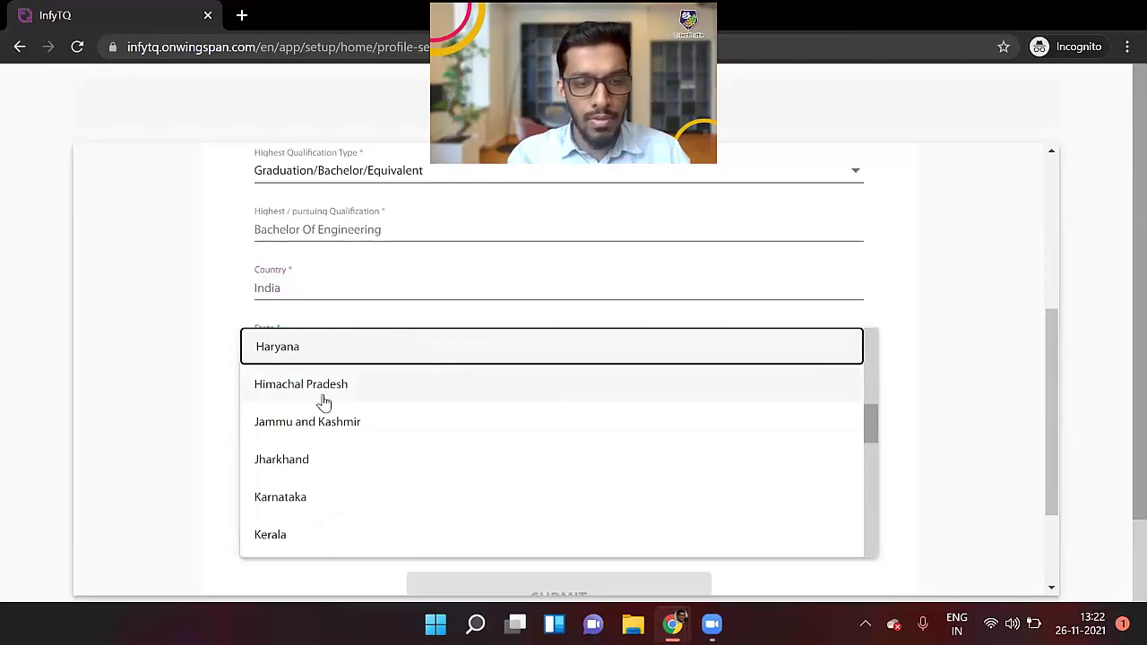
pyautogui.press('m')
pyautogui.press('a')
pyautogui.press('h')
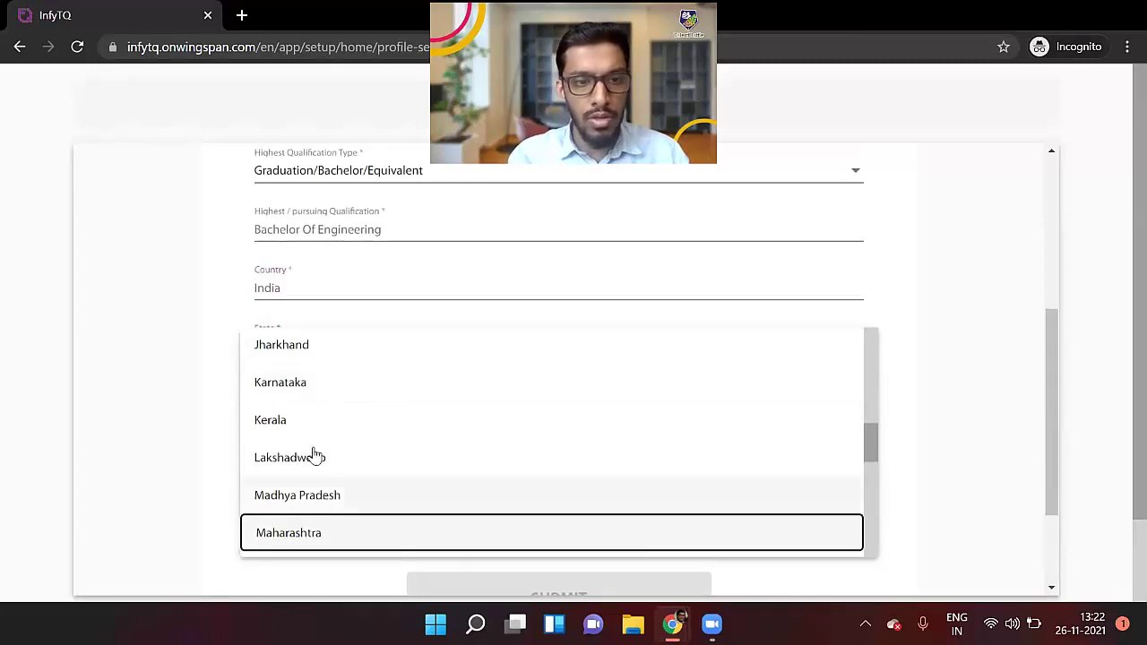
pyautogui.press('Return')
# Set the institute to Other and the specialization to Computer Engineering
pyautogui.click(286, 401)
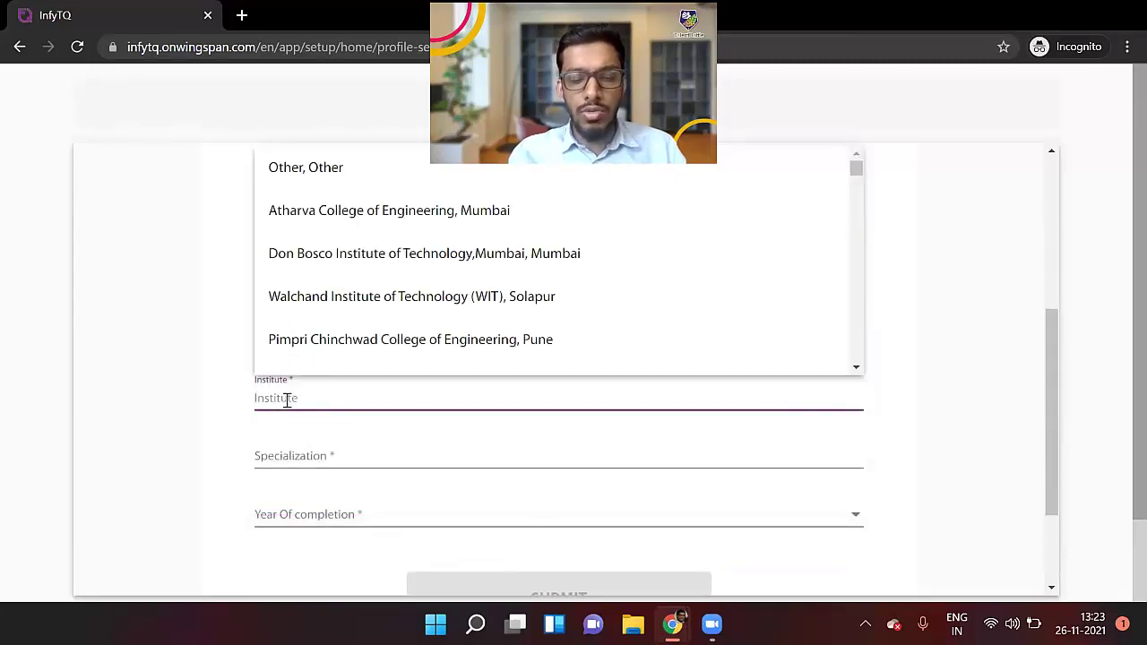
pyautogui.write('ko')
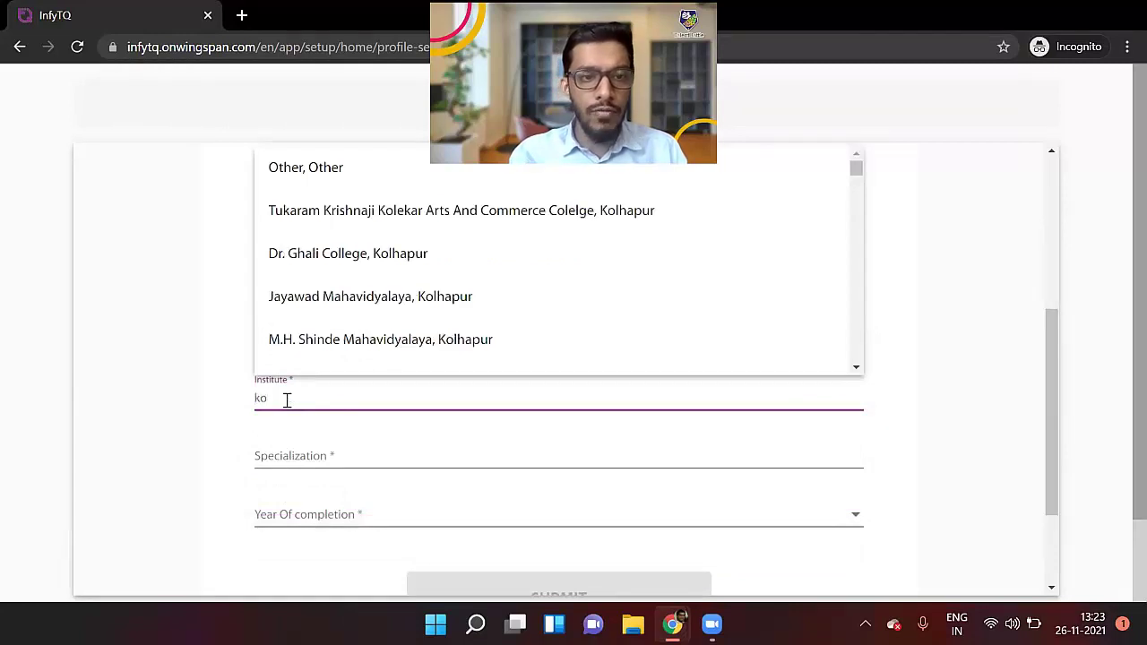
pyautogui.click(282, 165)
pyautogui.click(291, 454)
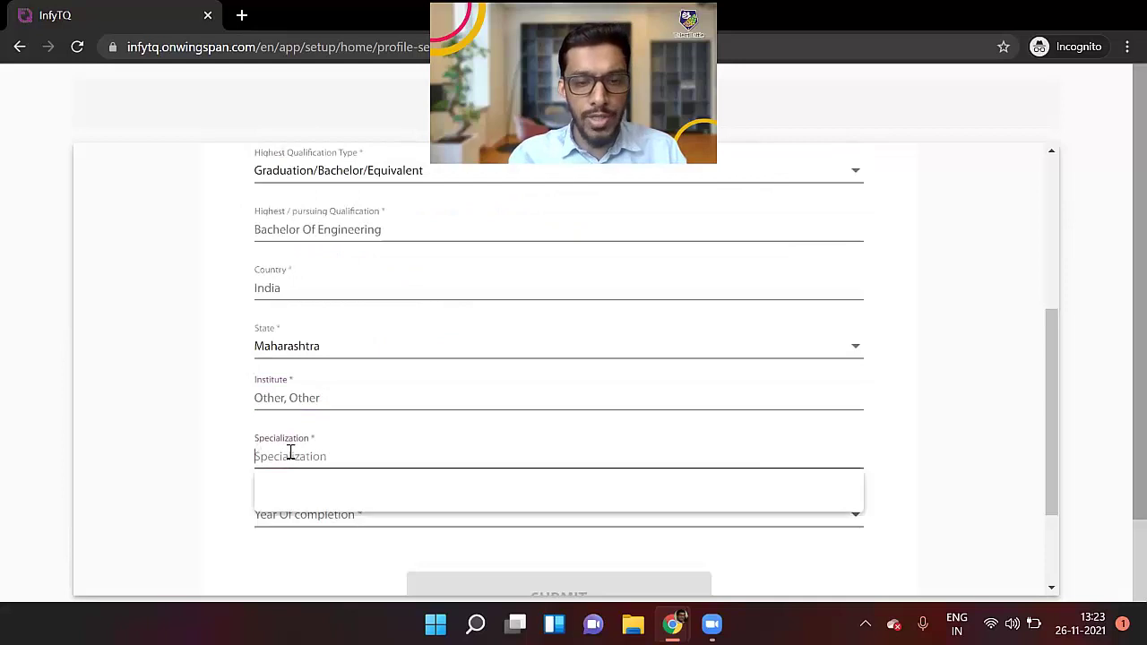
pyautogui.write('computer')
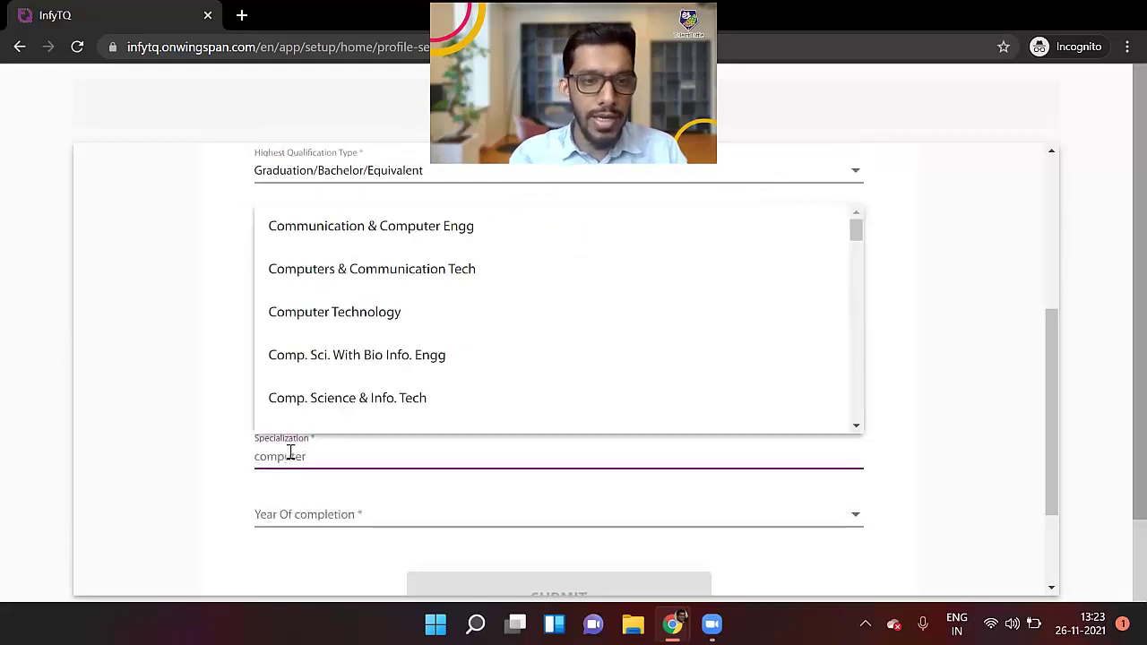
pyautogui.scroll(-1, 331, 300)
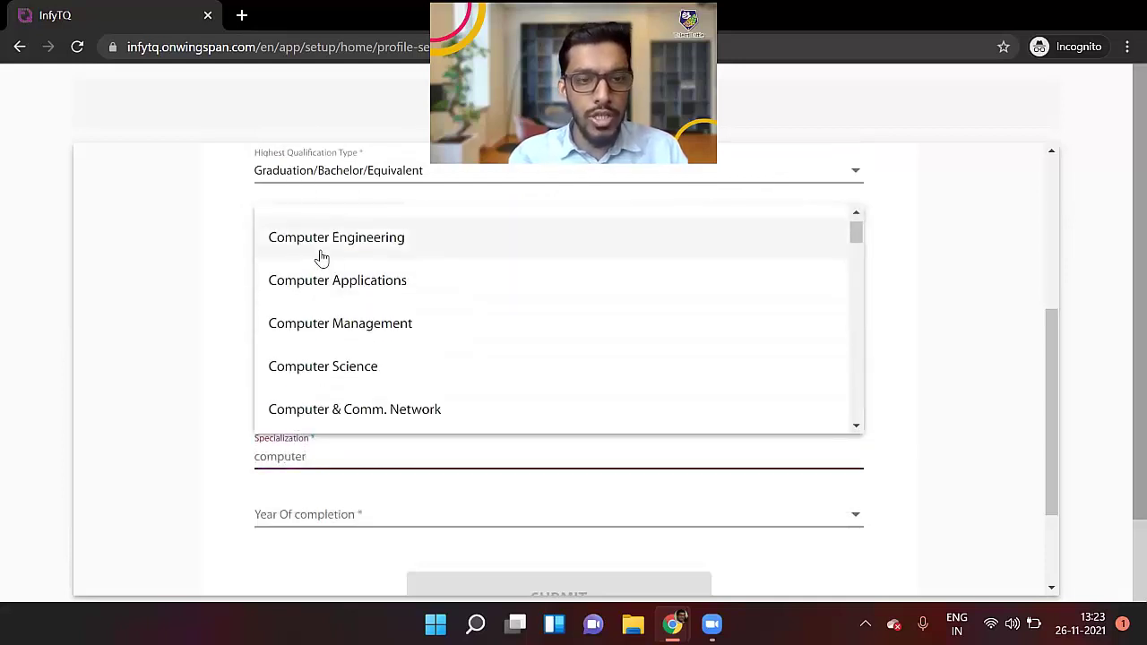
pyautogui.click(321, 255)
# Choose 2023 as the year of completion and submit the profile
pyautogui.press('Tab')
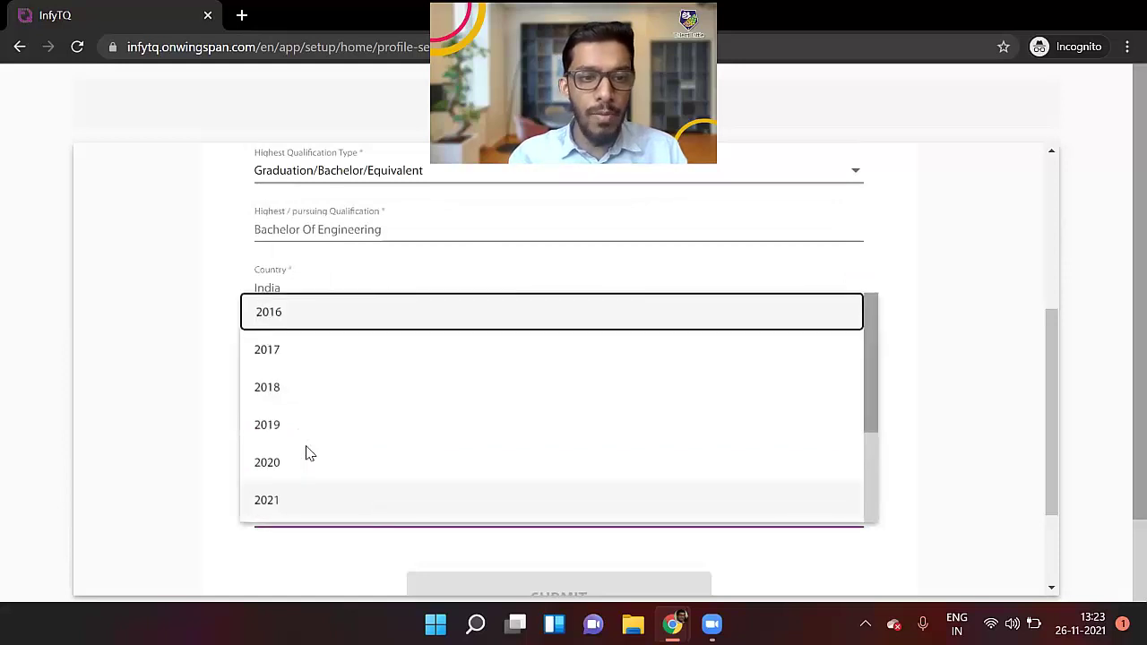
pyautogui.scroll(-2, 267, 380)
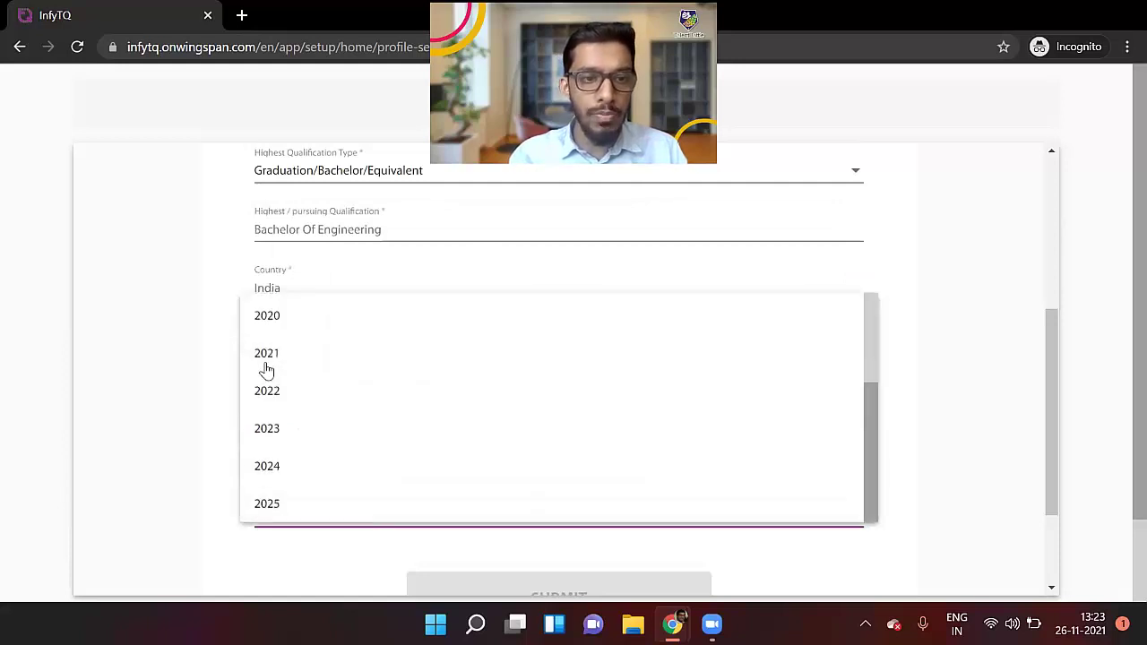
pyautogui.click(282, 426)
pyautogui.scroll(-2, 170, 415)
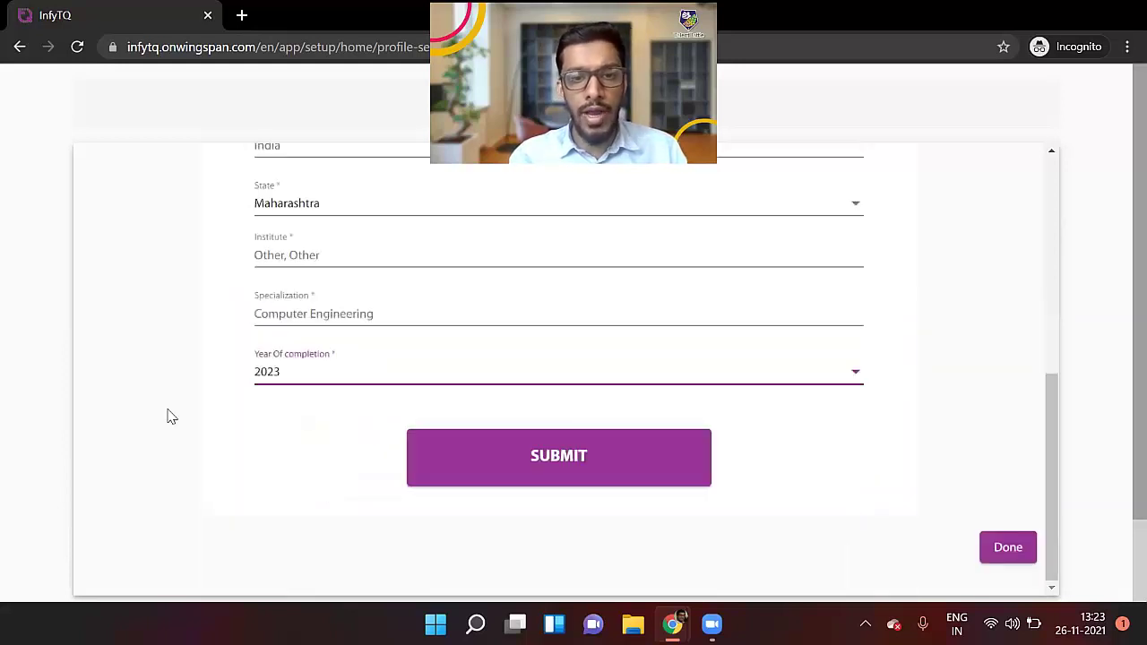
pyautogui.click(578, 439)
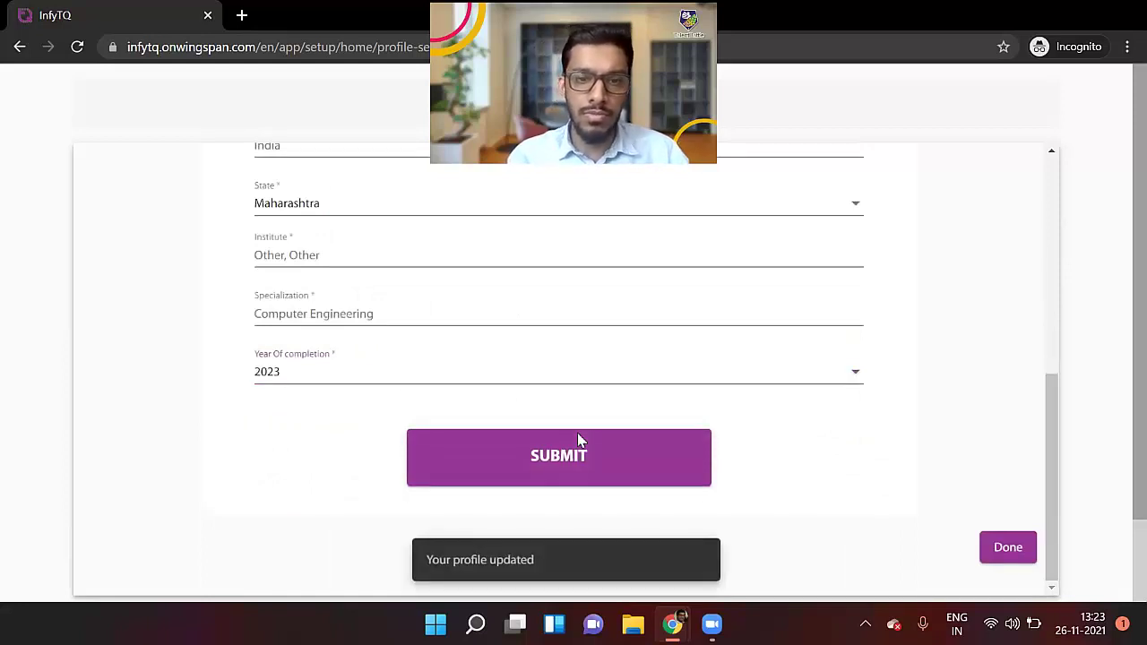
# Finish with Done, go to Programs > Infosys Certification and start REGISTER NOW
pyautogui.click(1002, 548)
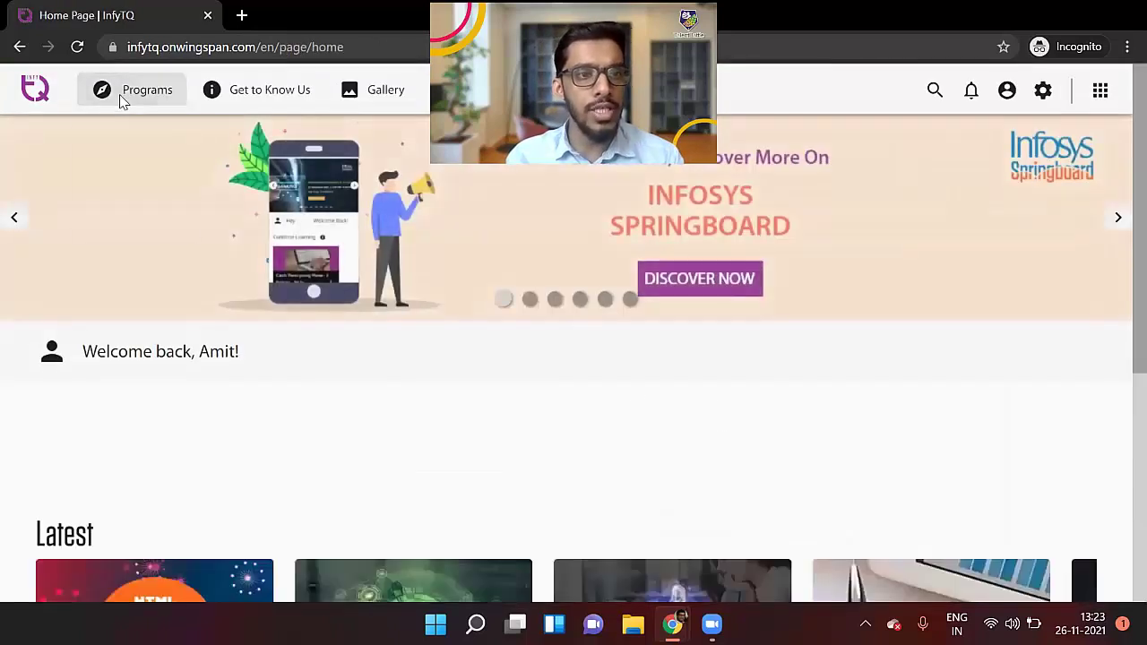
pyautogui.click(123, 97)
pyautogui.click(120, 136)
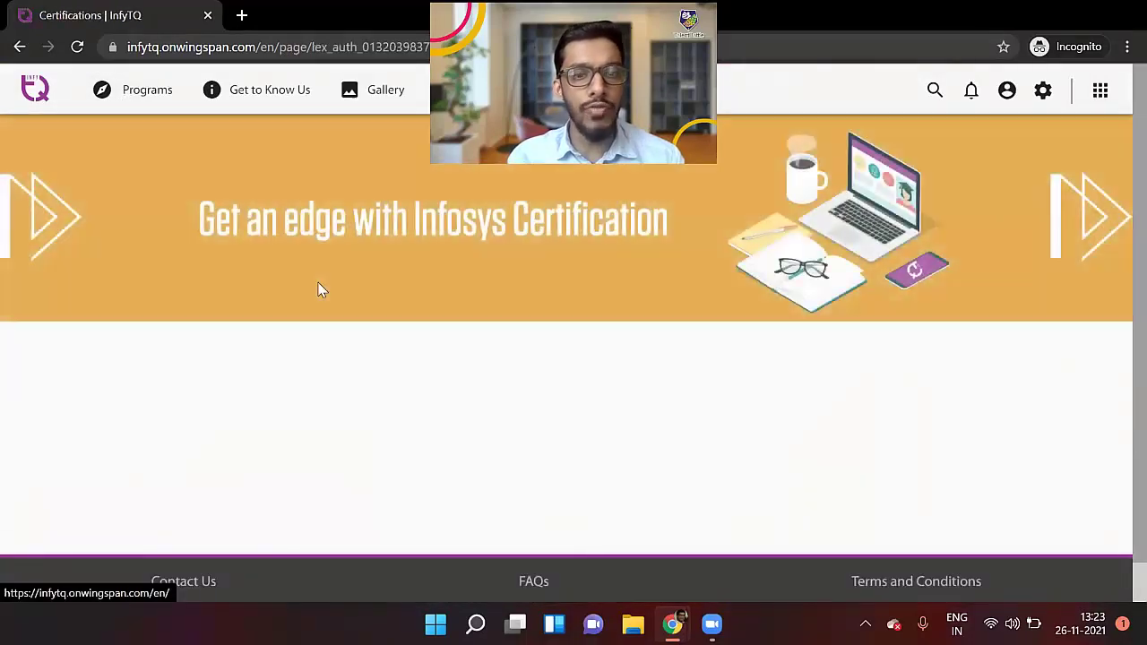
pyautogui.scroll(-10, 318, 289)
pyautogui.scroll(8, 318, 288)
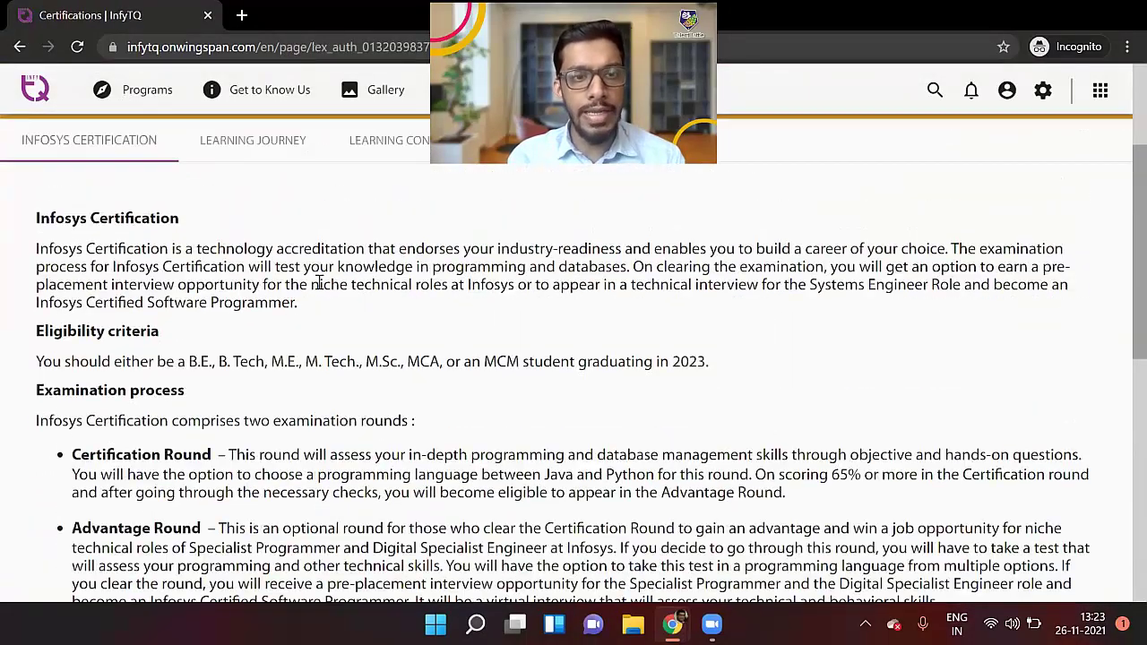
pyautogui.scroll(-4, 318, 282)
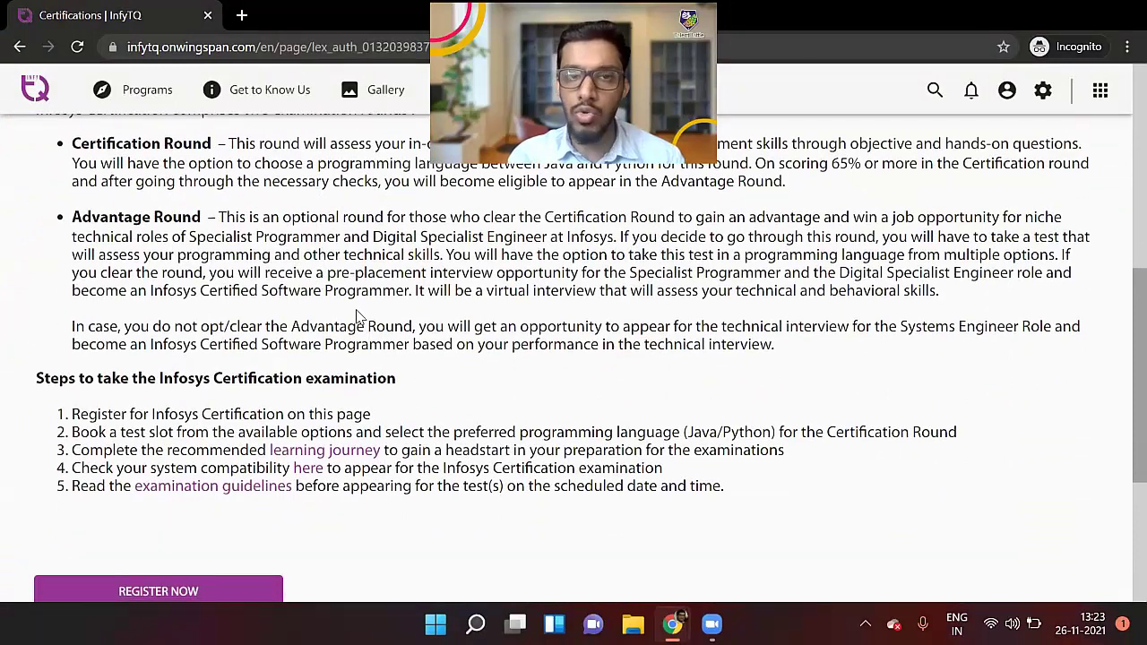
pyautogui.scroll(-2, 355, 313)
pyautogui.click(100, 450)
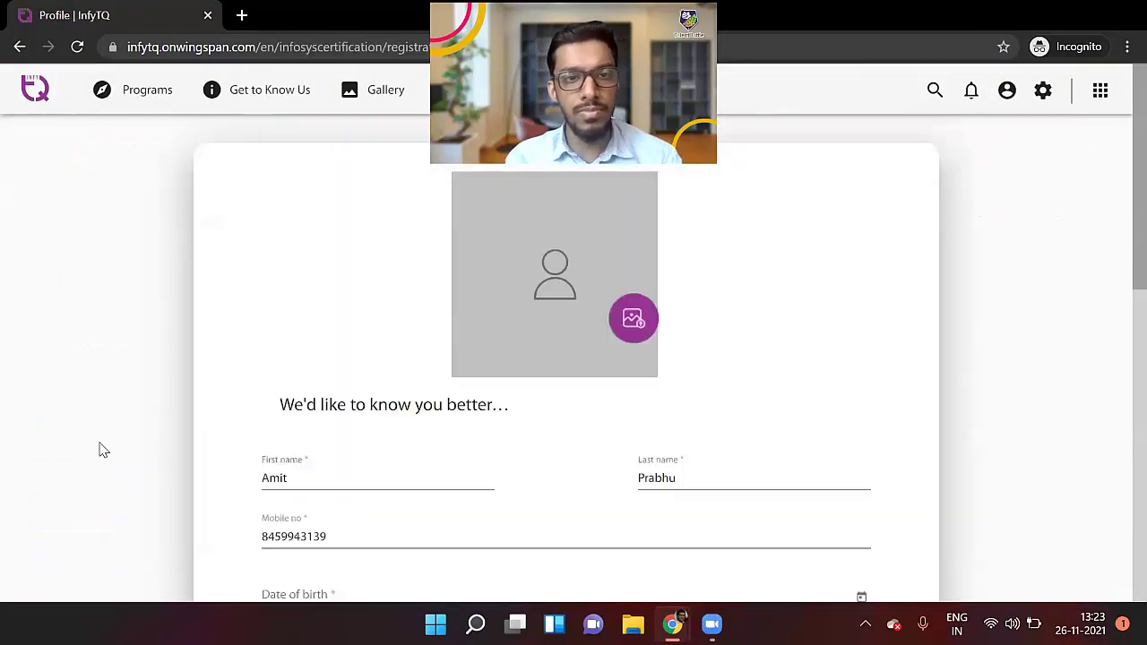
# Enter the date of birth on the certification form and submit it
pyautogui.scroll(-3, 403, 408)
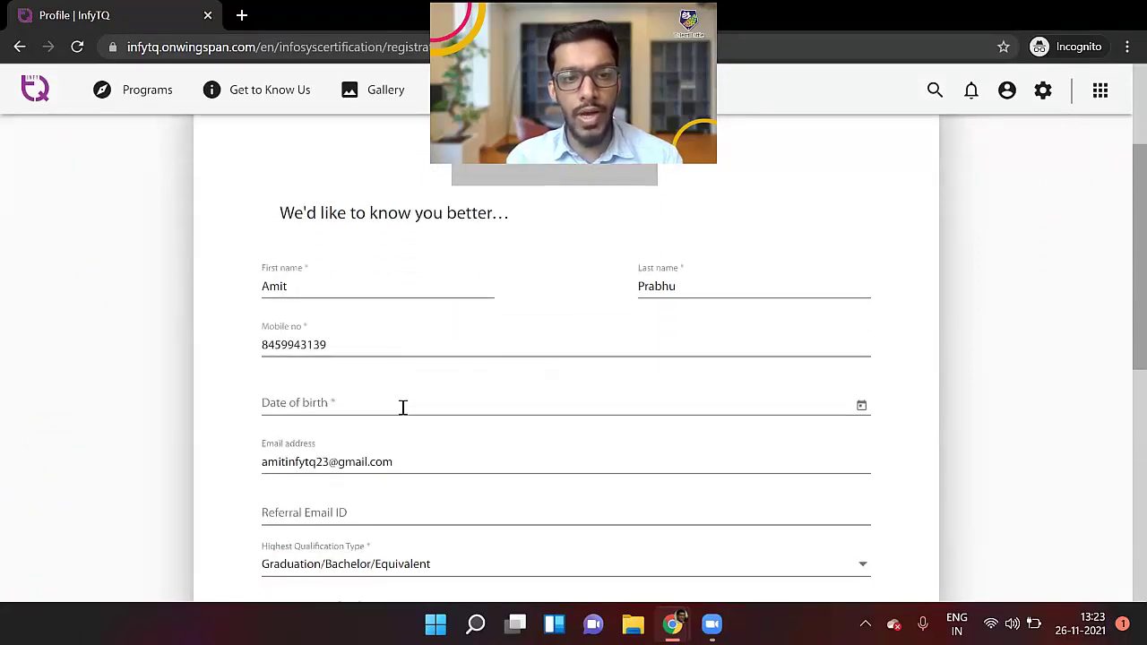
pyautogui.click(306, 379)
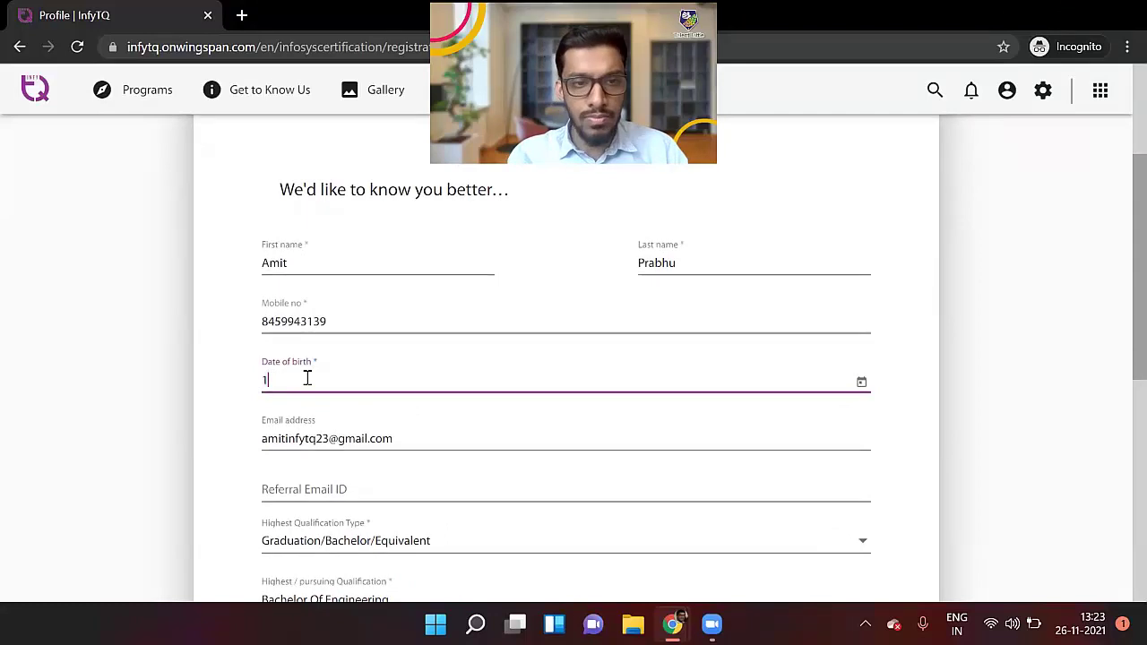
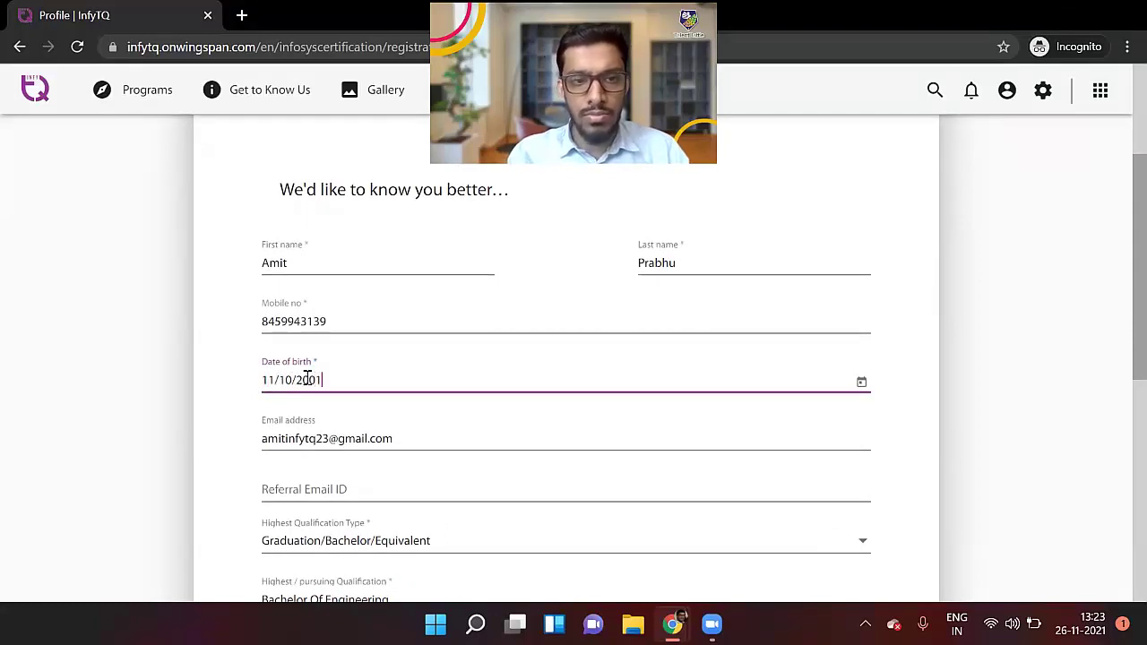
pyautogui.scroll(-3, 309, 380)
pyautogui.scroll(-3, 309, 383)
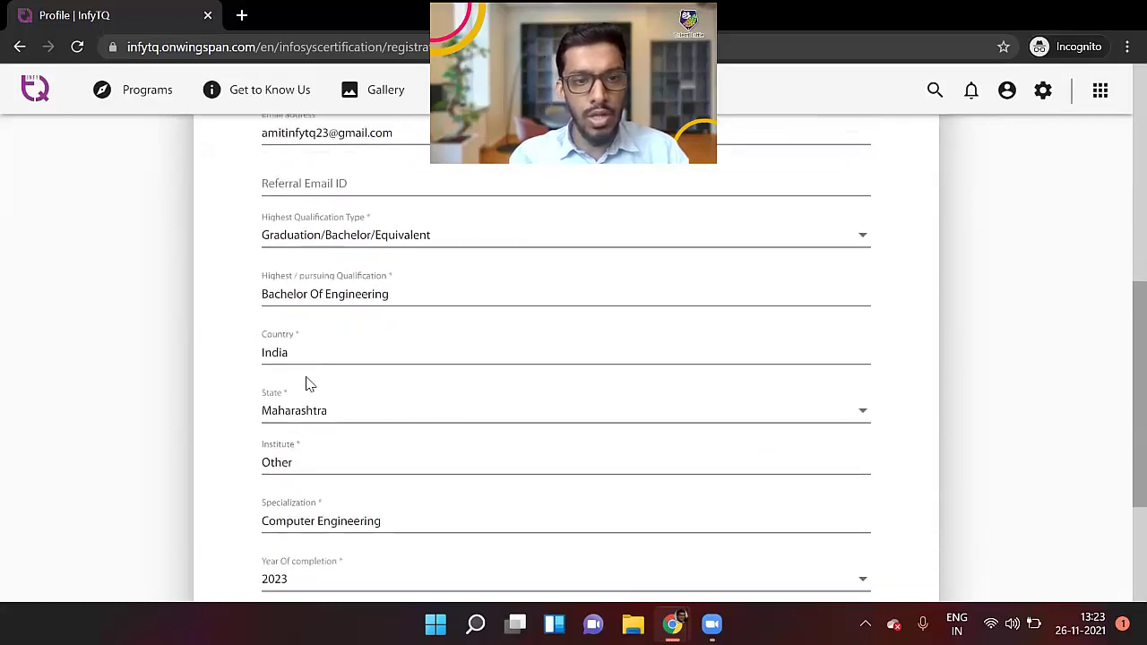
pyautogui.click(550, 452)
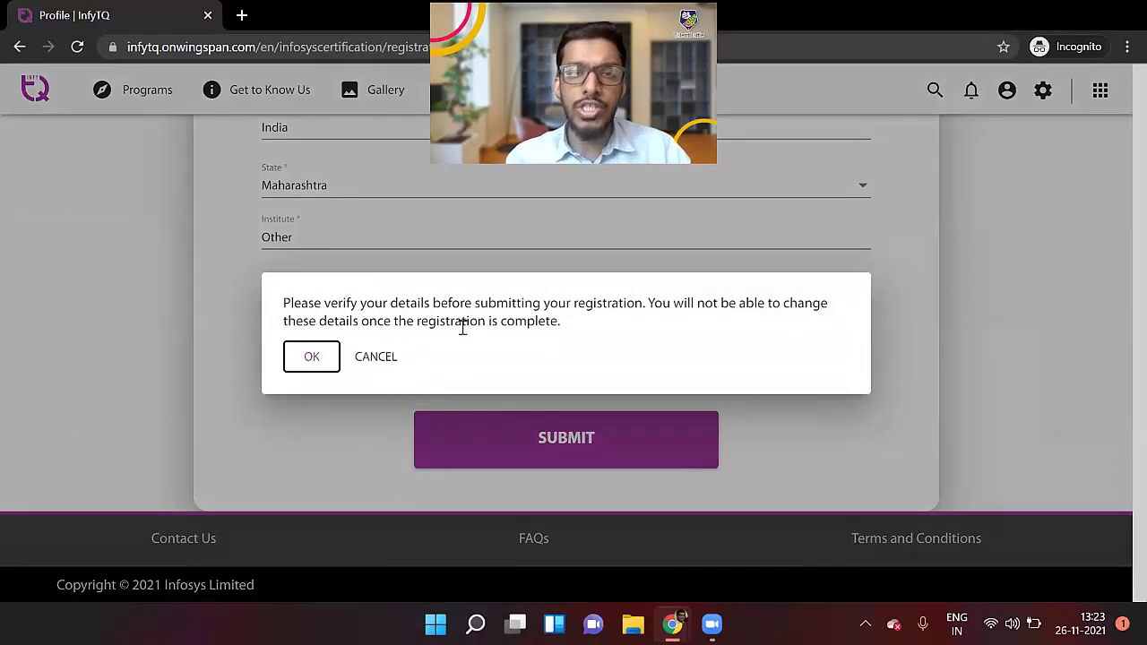
# Confirm the details, then reopen the certification form and re-enter the date of birth
pyautogui.click(315, 356)
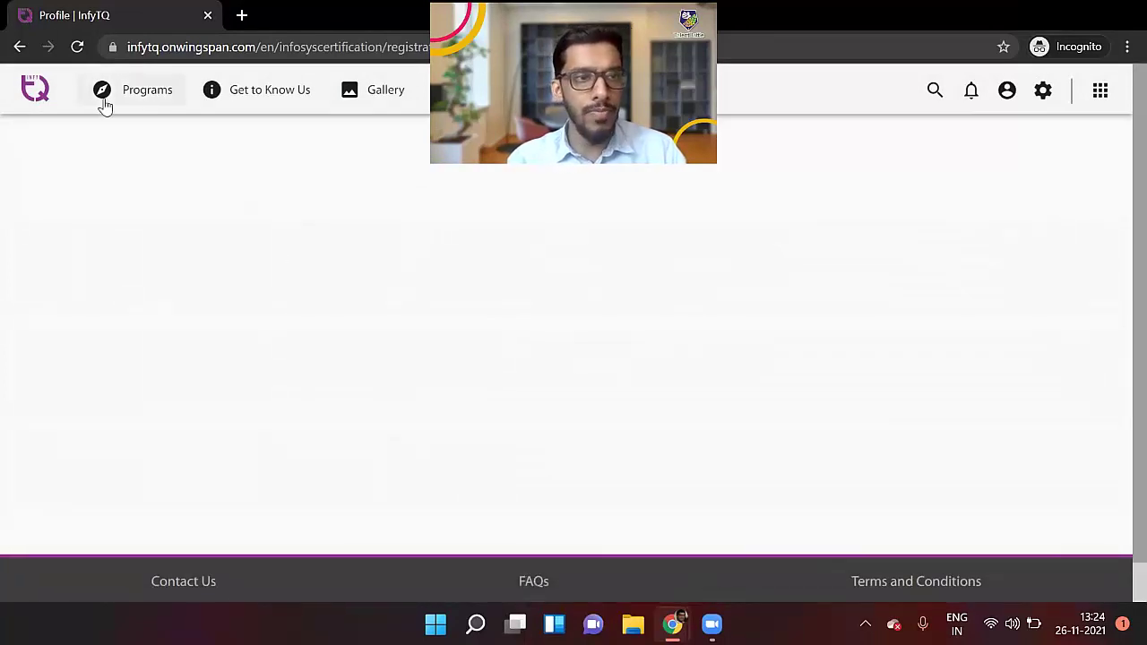
pyautogui.click(20, 47)
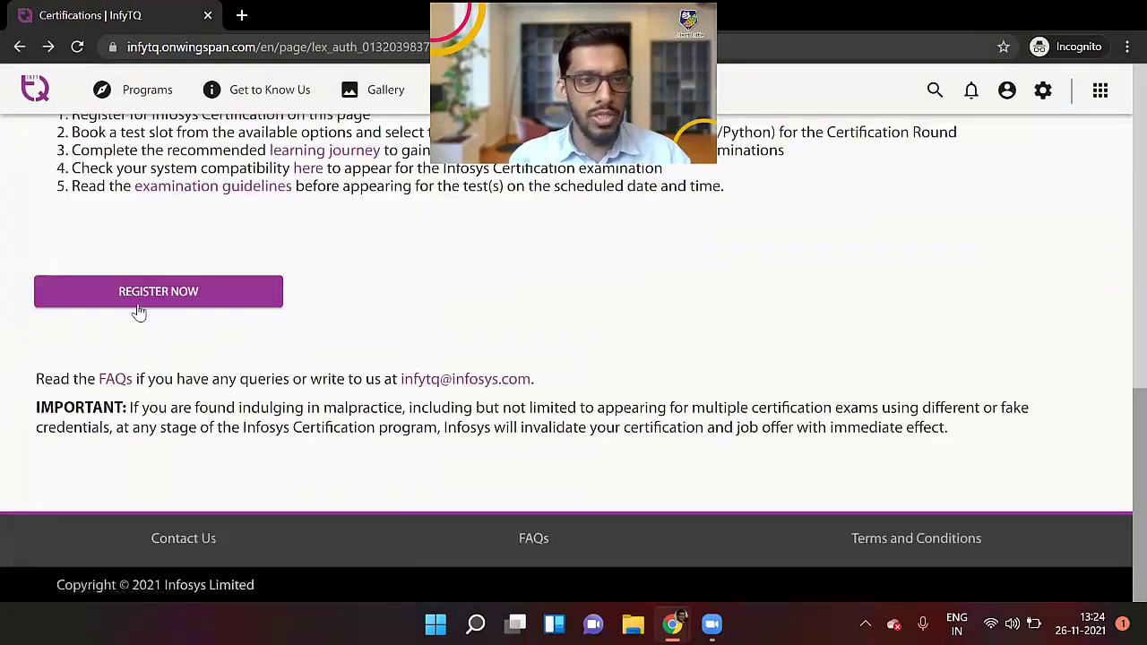
pyautogui.click(136, 305)
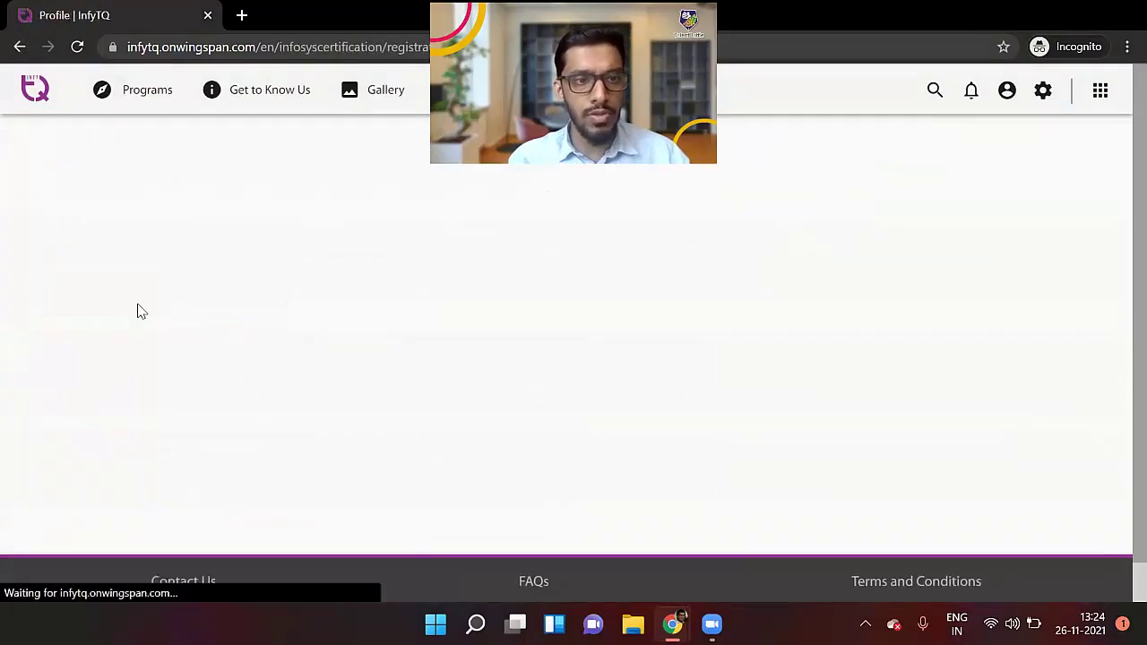
pyautogui.scroll(-9, 296, 400)
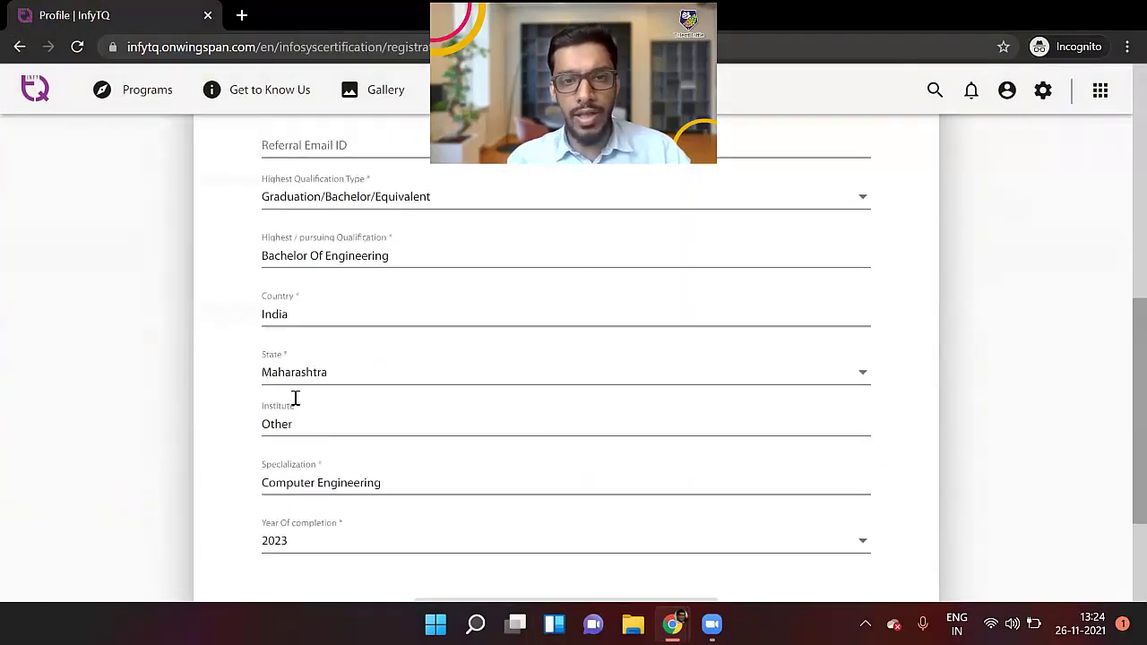
pyautogui.scroll(5, 296, 401)
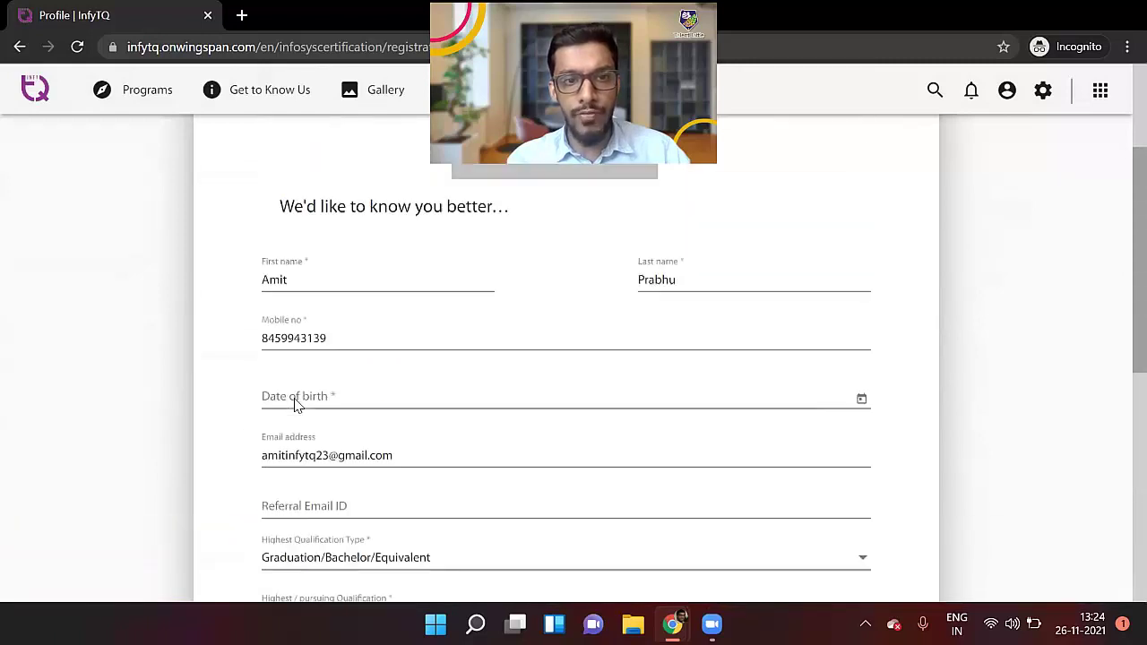
pyautogui.click(295, 398)
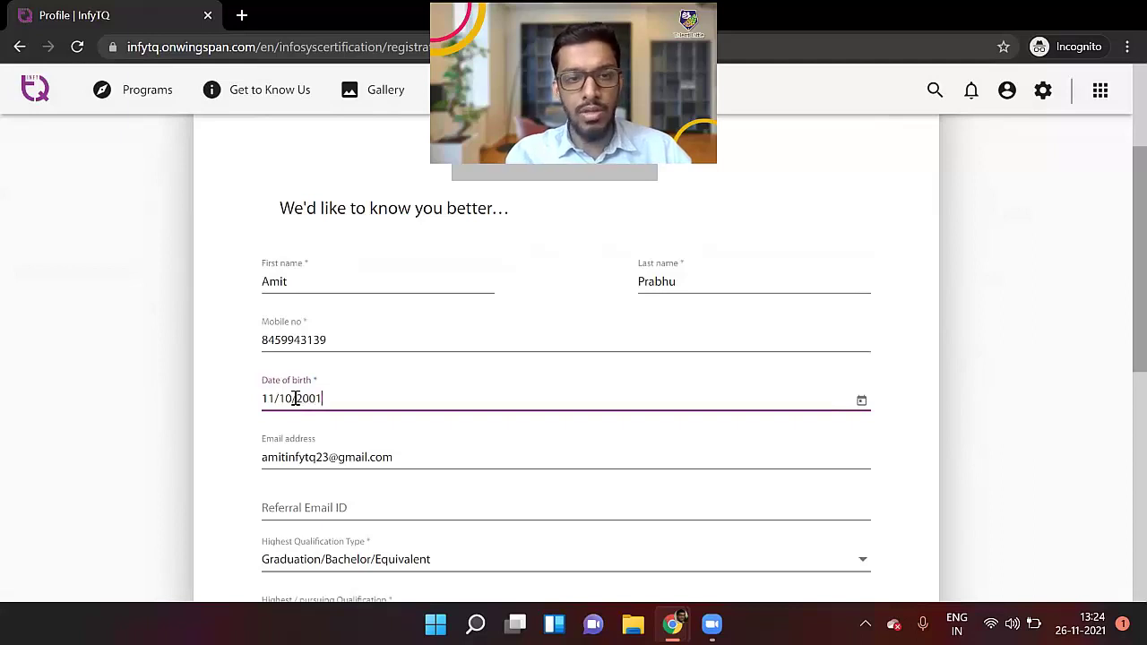
# Upload a picture from the Desktop as the profile photo
pyautogui.scroll(2, 294, 398)
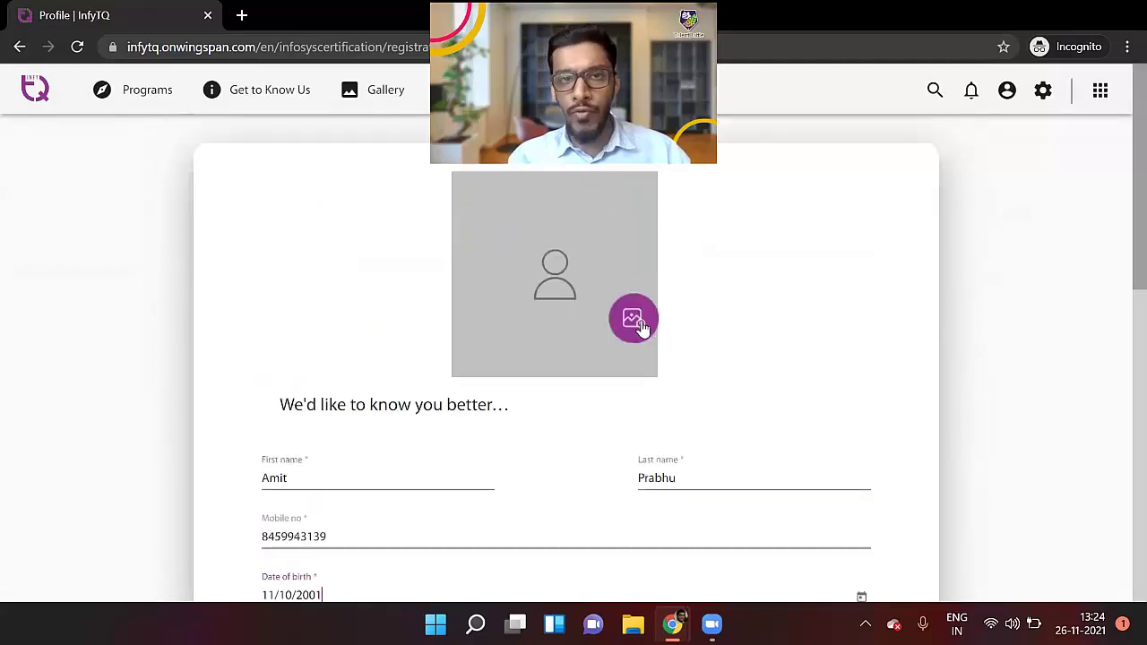
pyautogui.click(634, 320)
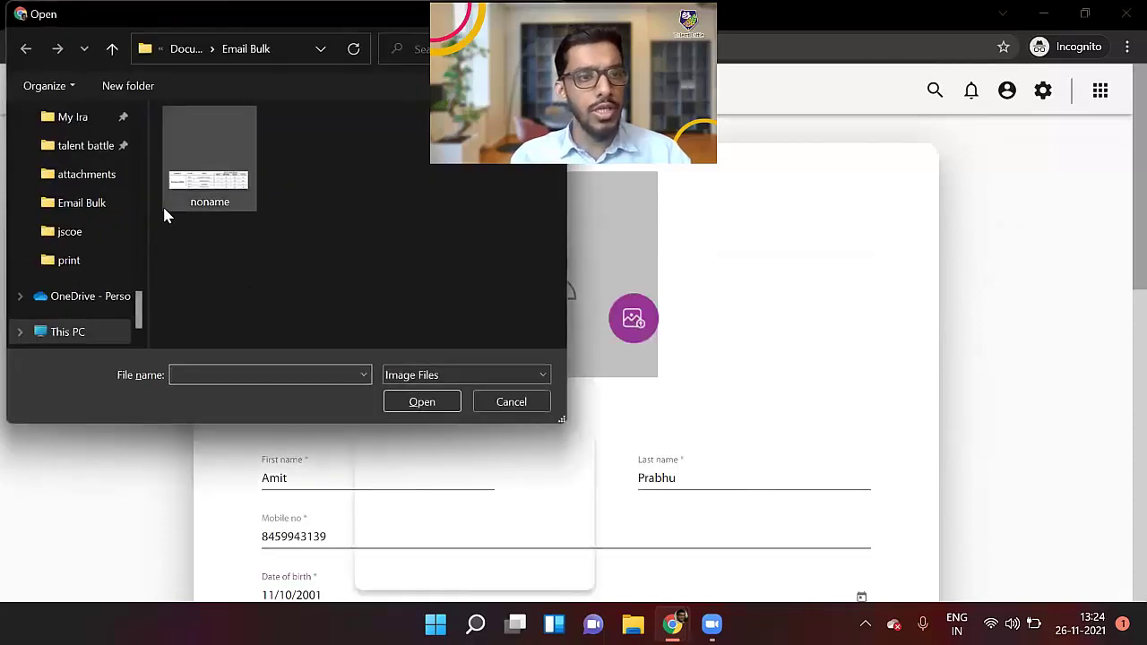
pyautogui.scroll(10, 72, 201)
pyautogui.click(78, 152)
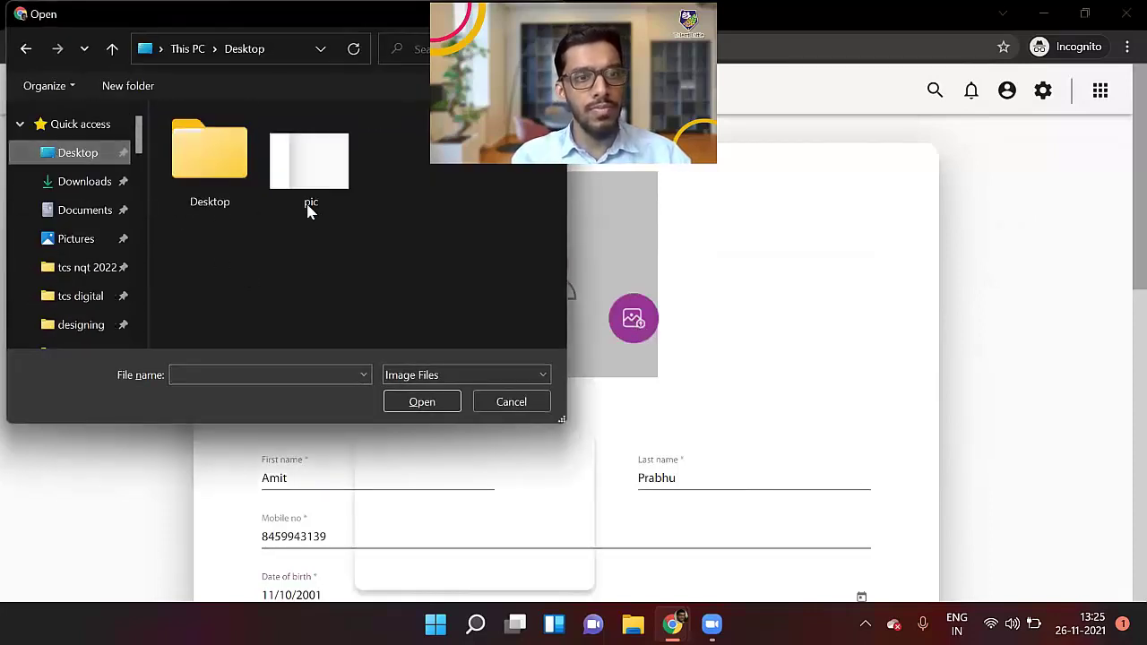
pyautogui.click(307, 159)
pyautogui.click(422, 401)
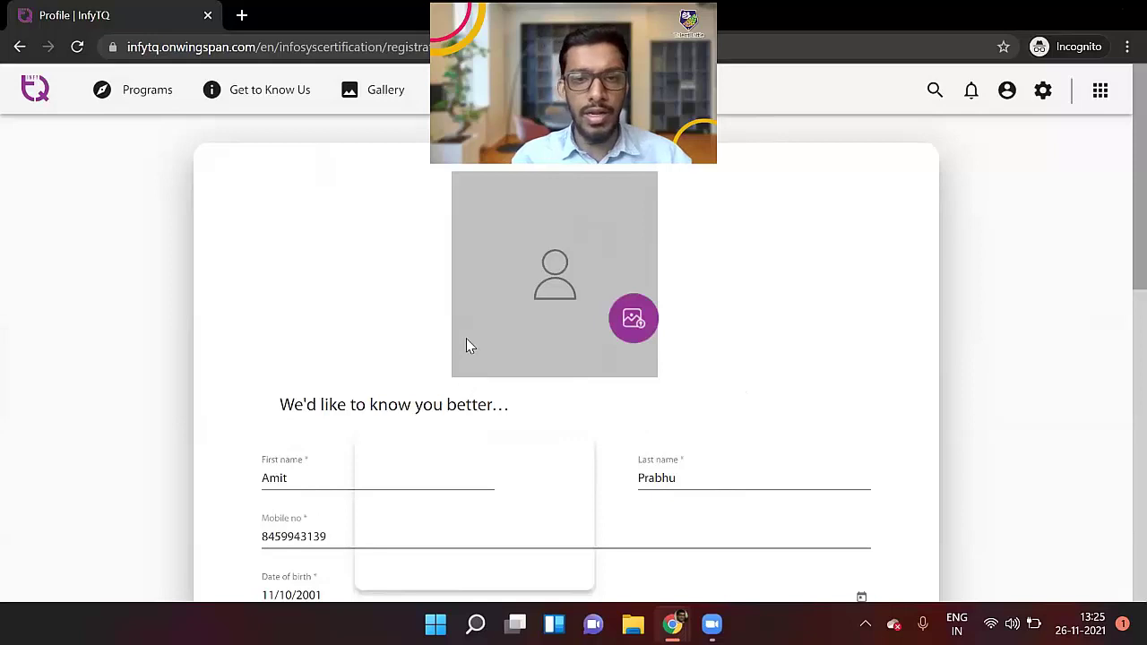
# Submit the registration form and accept with OK that details become final
pyautogui.scroll(-2, 466, 343)
pyautogui.scroll(-7, 466, 345)
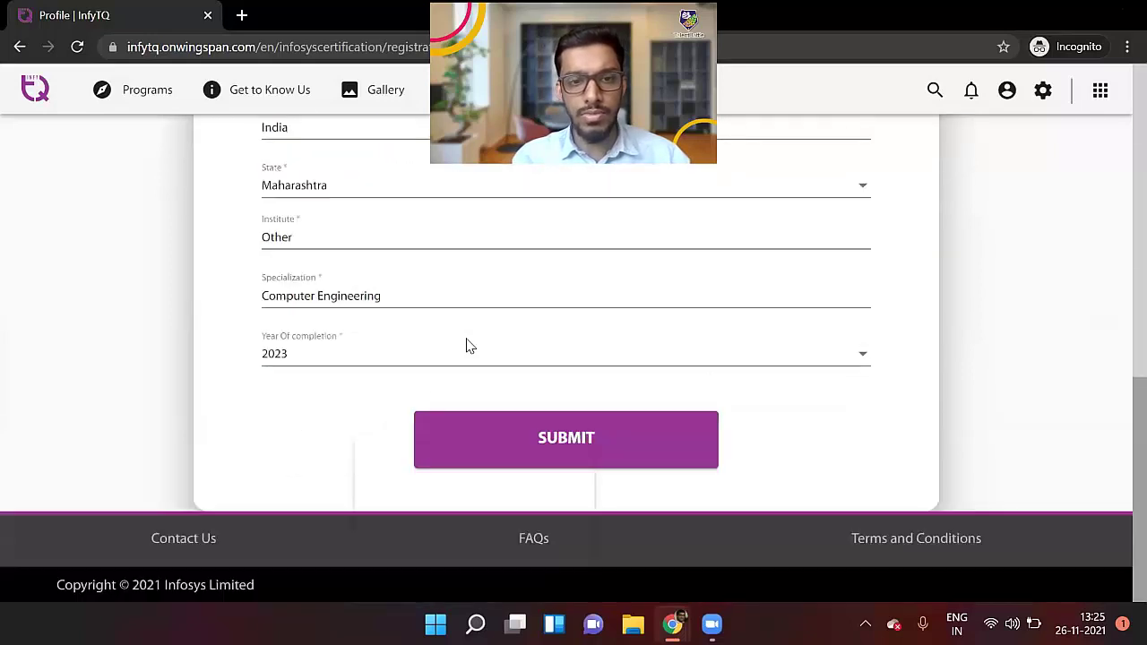
pyautogui.click(584, 440)
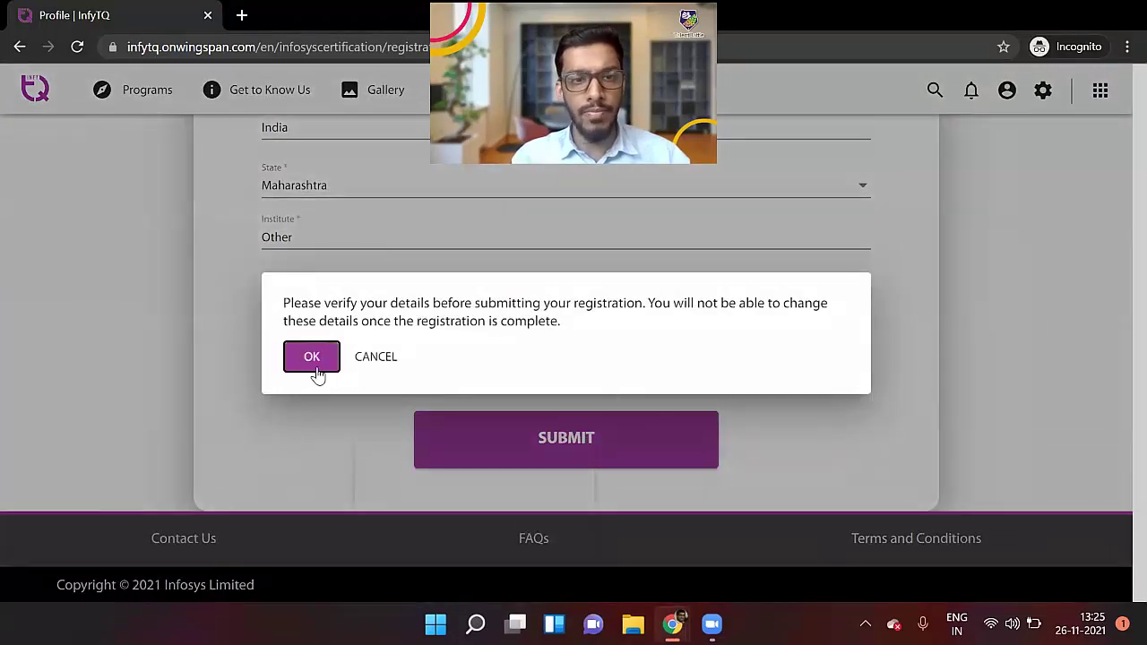
pyautogui.click(315, 371)
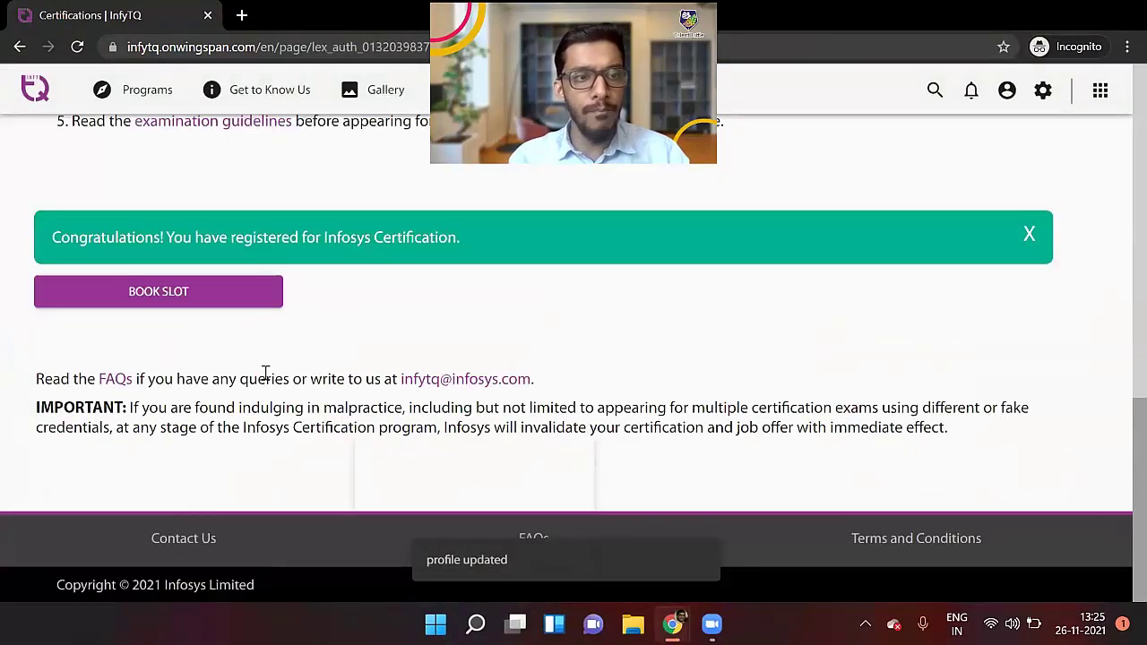
# Open Book Slot and review the Java slot booking page
pyautogui.scroll(1, 190, 383)
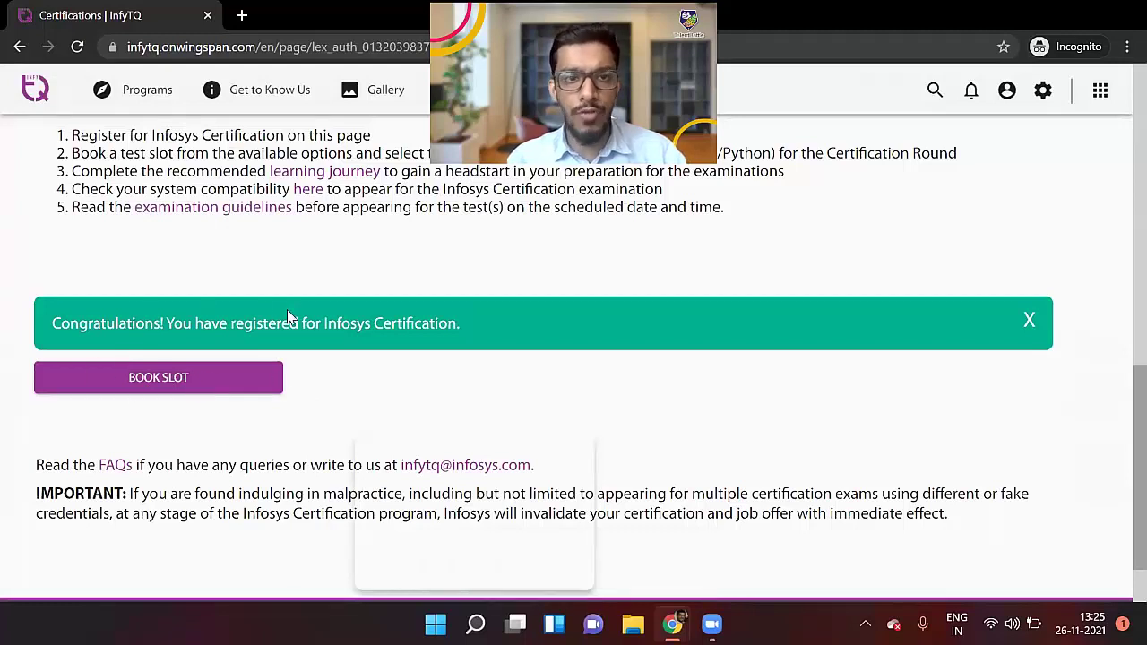
pyautogui.click(140, 398)
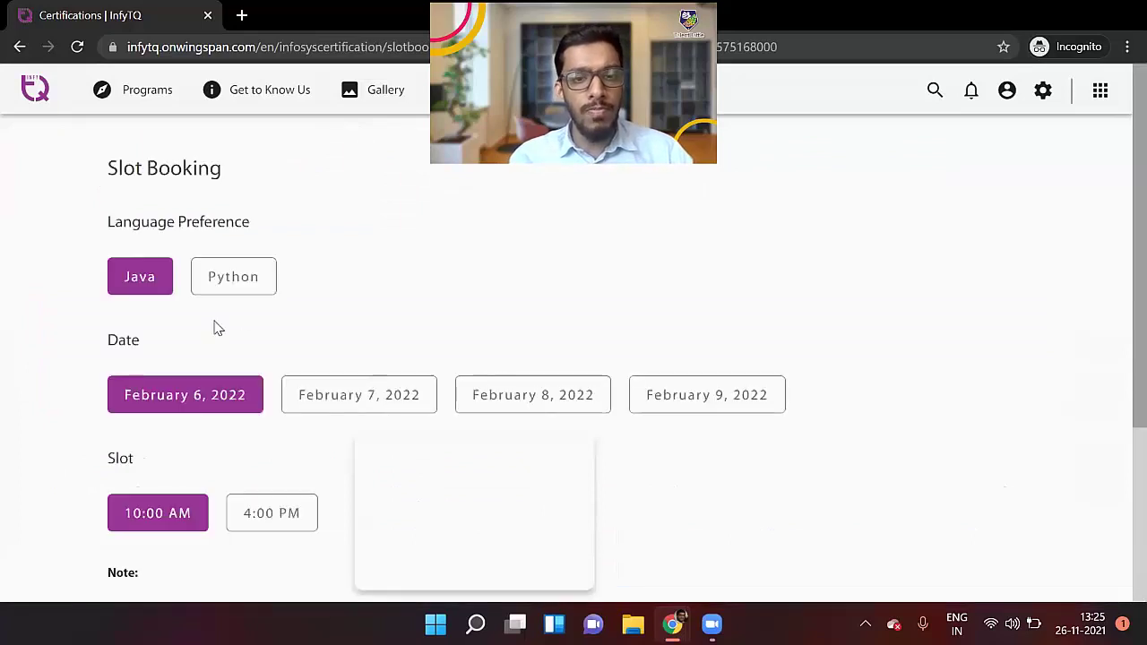
pyautogui.scroll(-1, 269, 334)
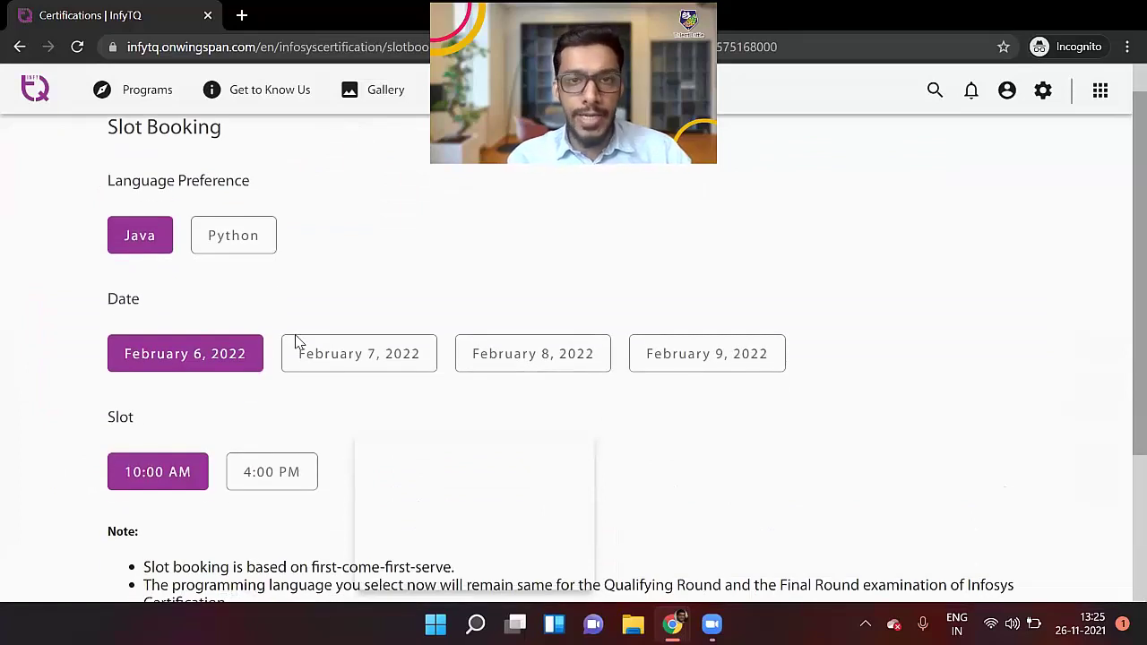
pyautogui.scroll(-1, 116, 300)
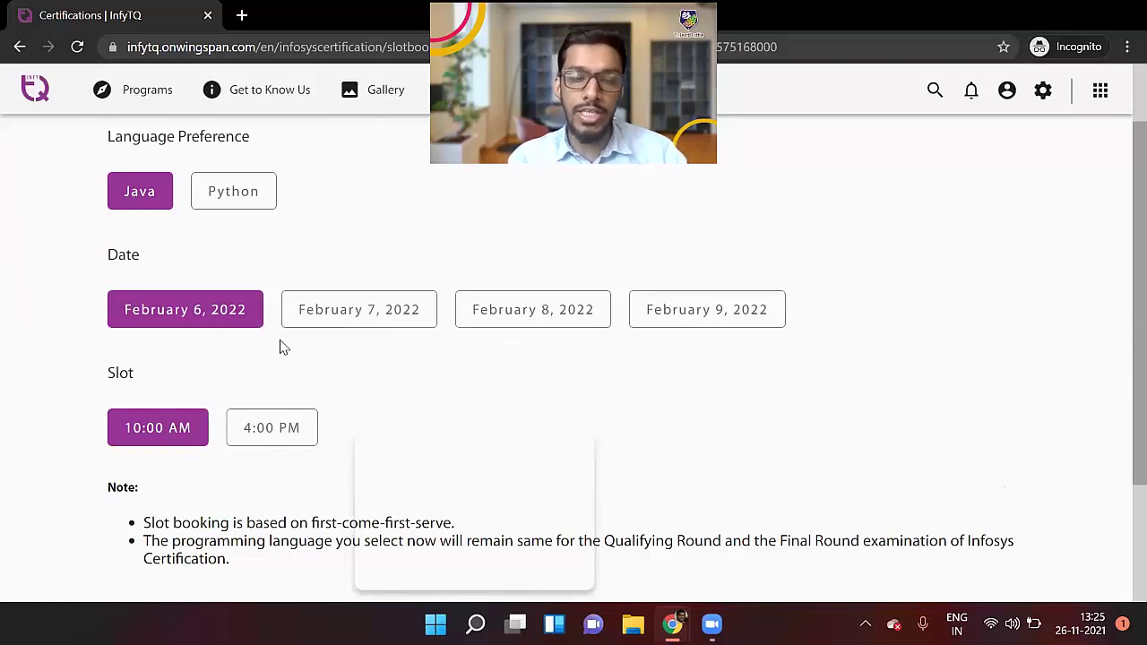
pyautogui.scroll(1, 174, 235)
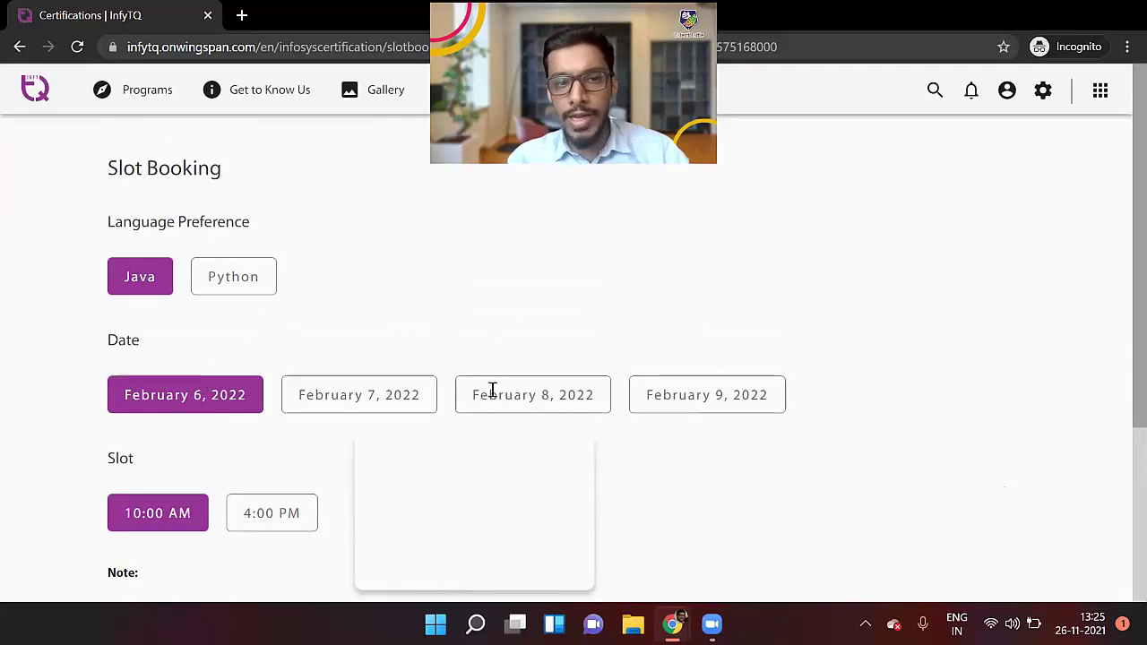
# Compare slots on February 7–9, 2022 and pick 4:00 PM on February 8
pyautogui.click(331, 389)
pyautogui.scroll(-2, 320, 371)
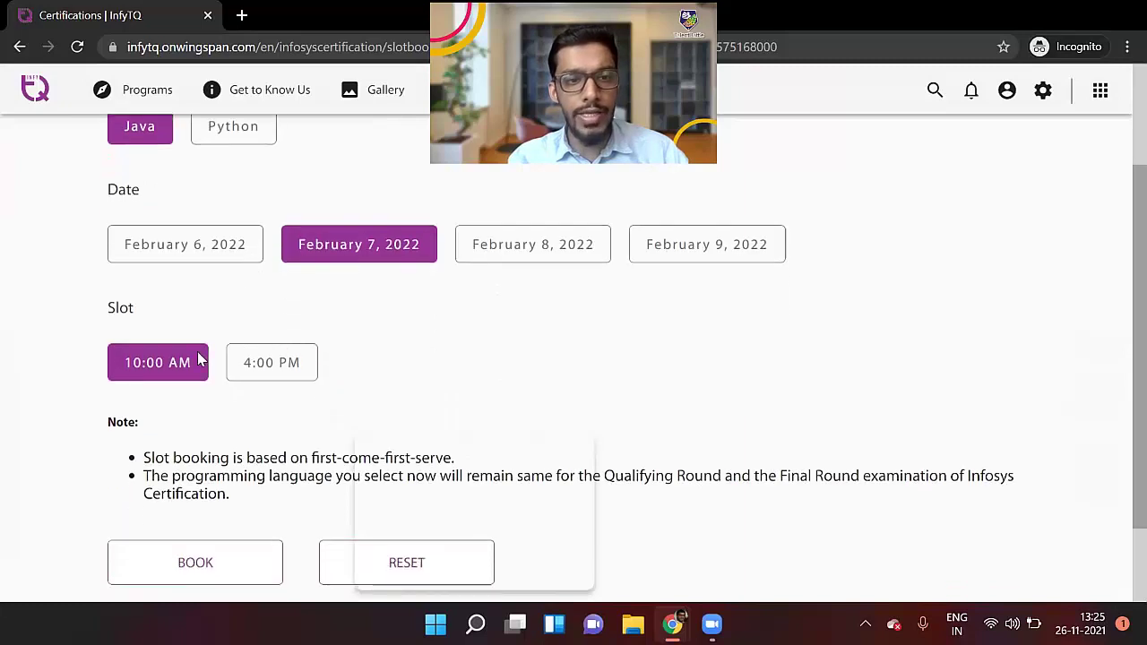
pyautogui.click(582, 255)
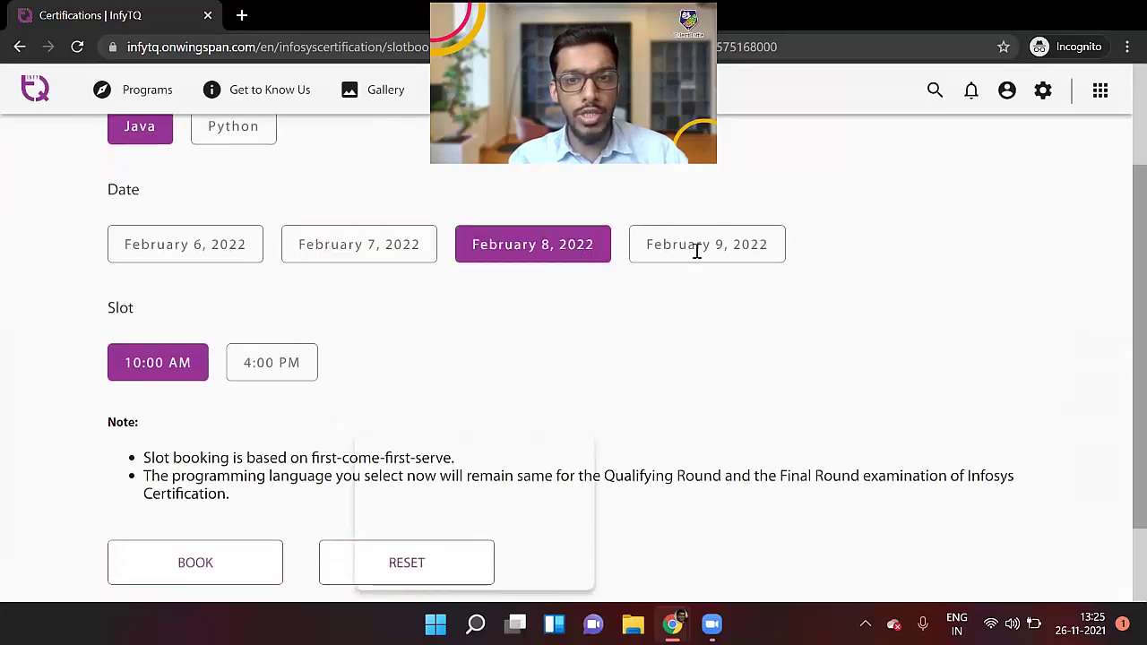
pyautogui.click(697, 250)
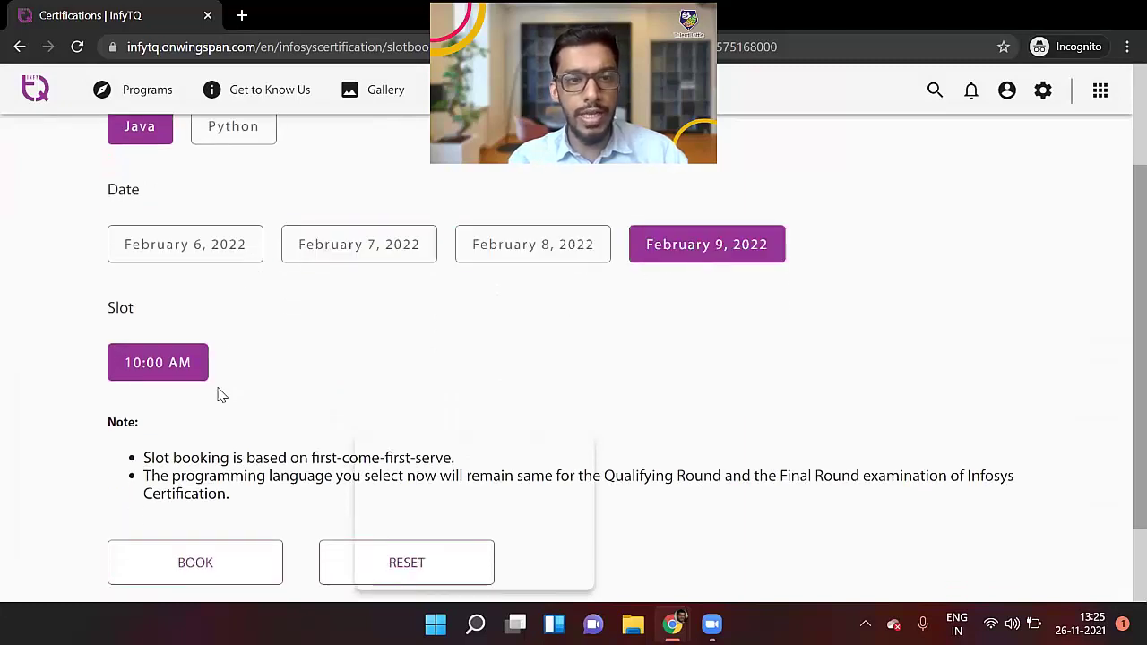
pyautogui.click(507, 236)
pyautogui.click(296, 356)
pyautogui.scroll(-2, 297, 356)
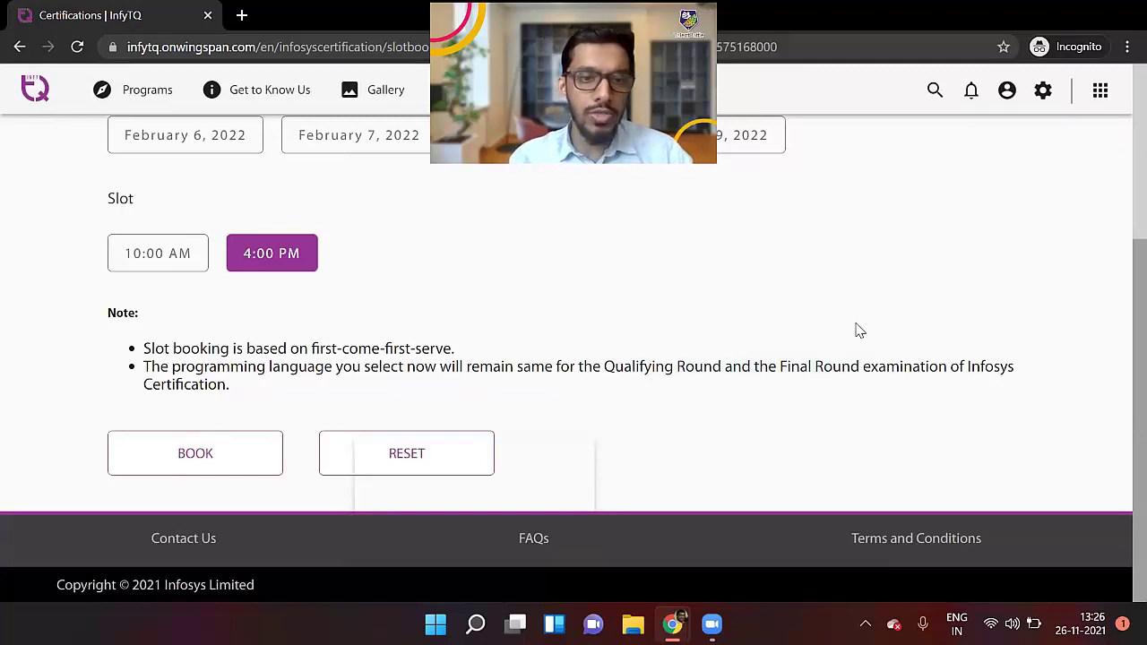
pyautogui.scroll(1, 858, 328)
pyautogui.scroll(-1, 858, 327)
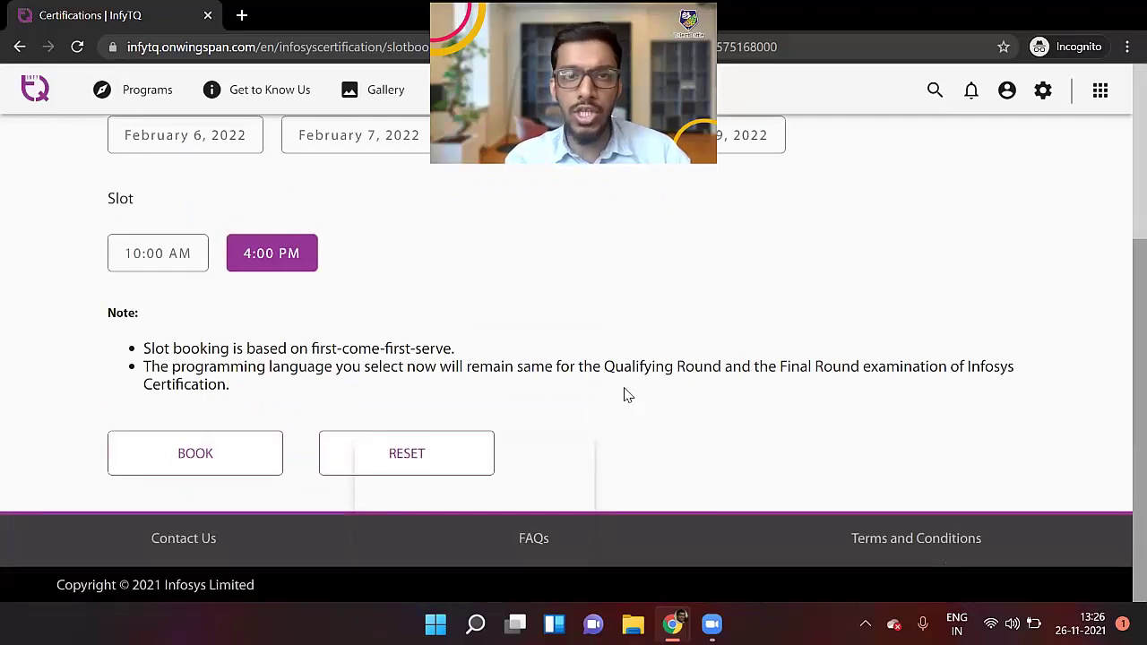
pyautogui.scroll(3, 632, 340)
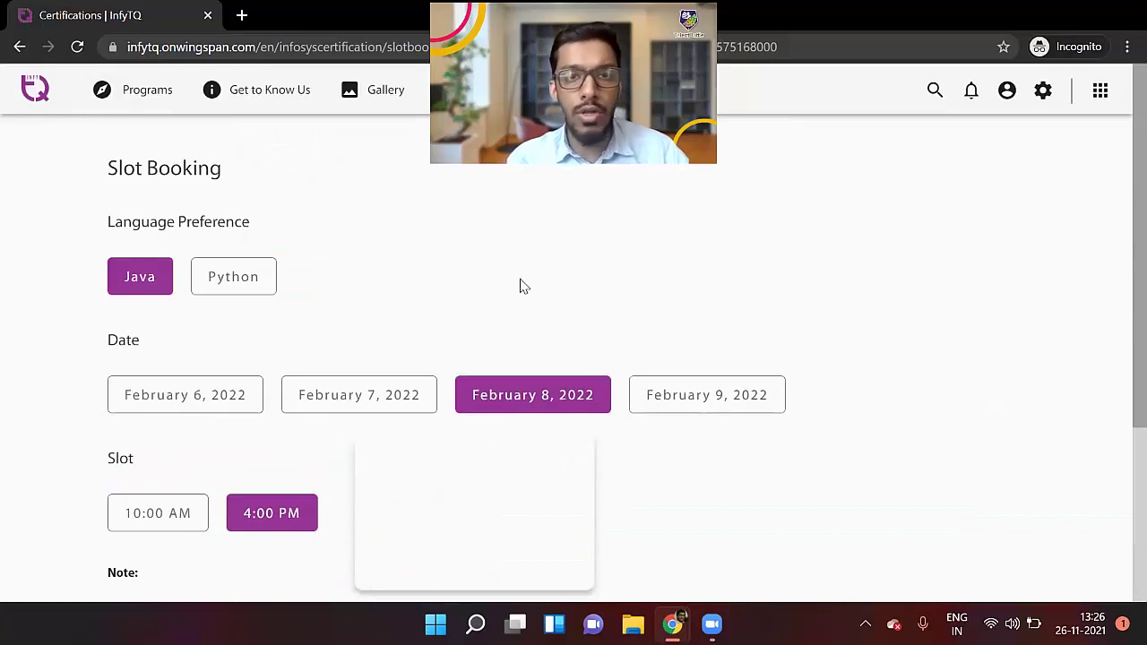
pyautogui.scroll(-1, 519, 285)
pyautogui.scroll(-1, 504, 385)
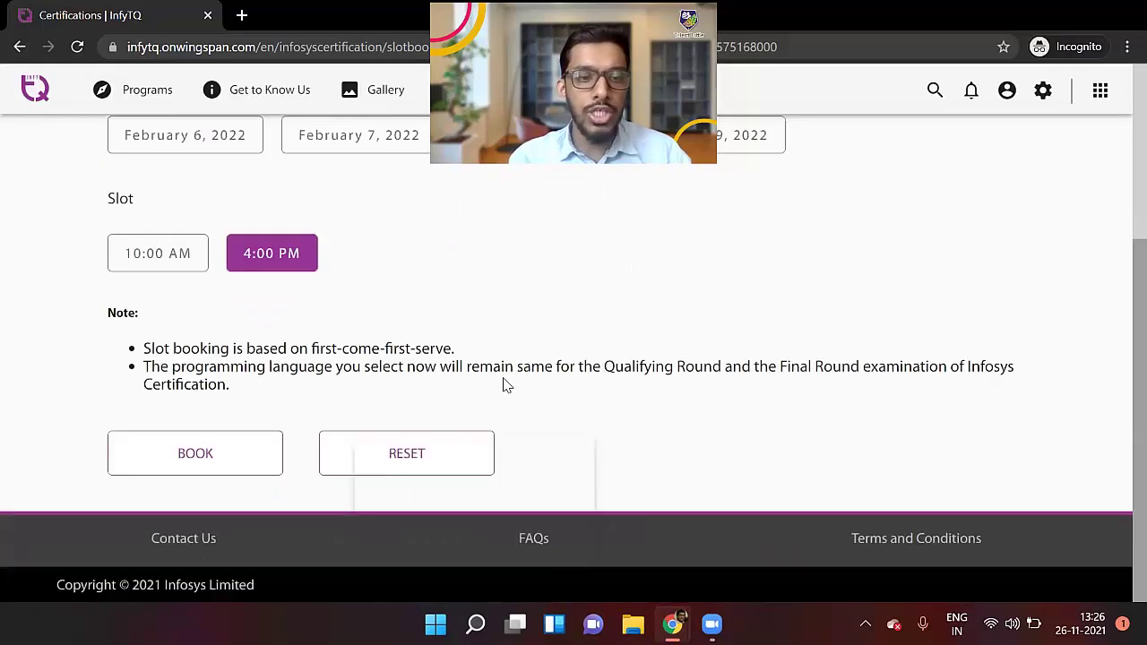
# Book the February 8, 2022 4:00 PM Java slot and confirm the preferences
pyautogui.click(173, 454)
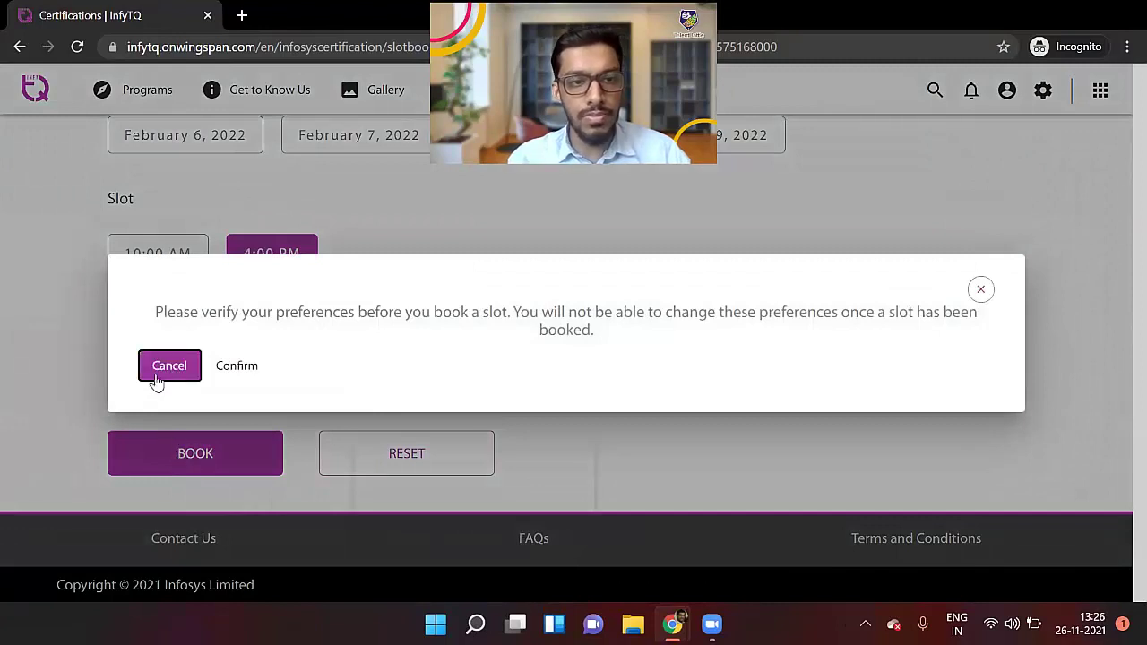
pyautogui.click(235, 366)
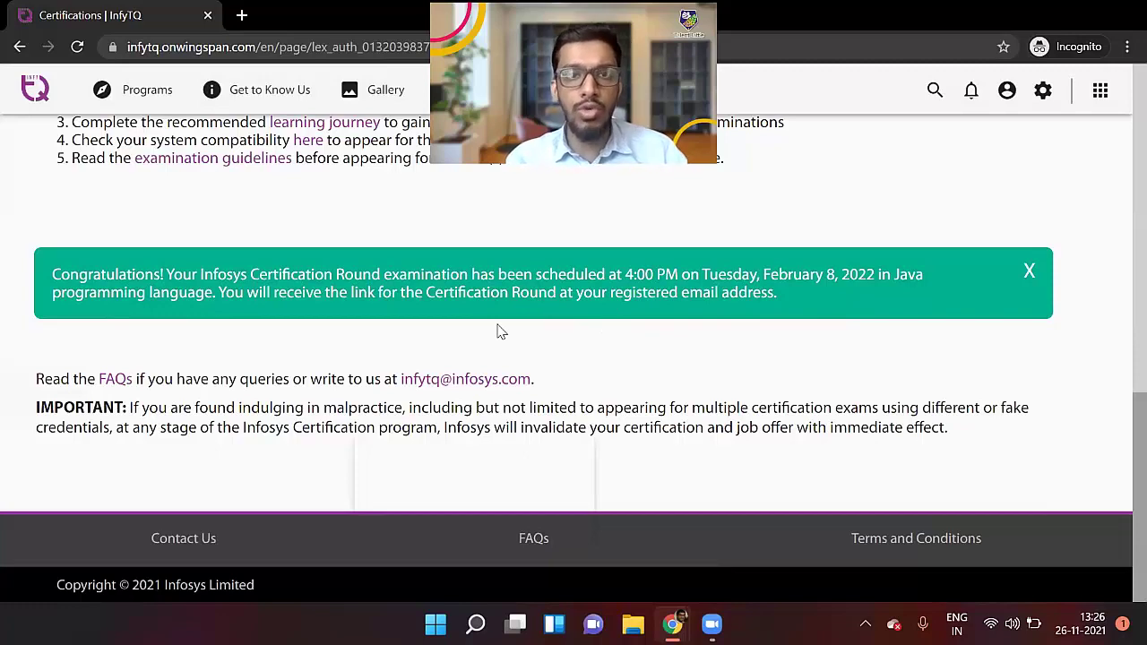
pyautogui.scroll(4, 500, 332)
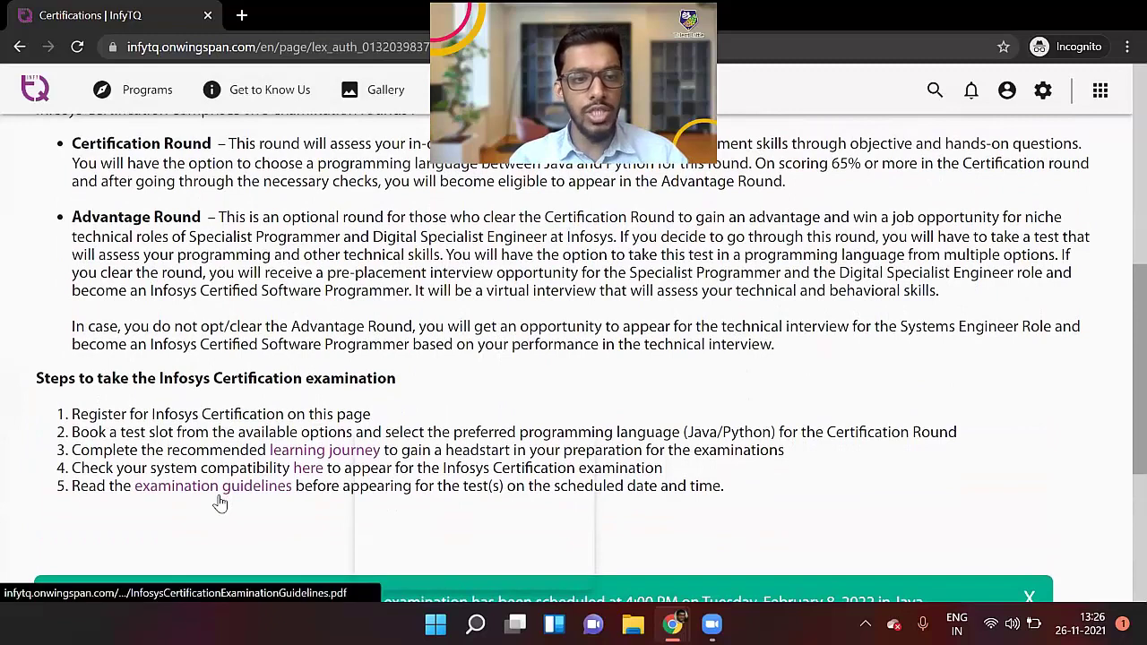
pyautogui.click(226, 491)
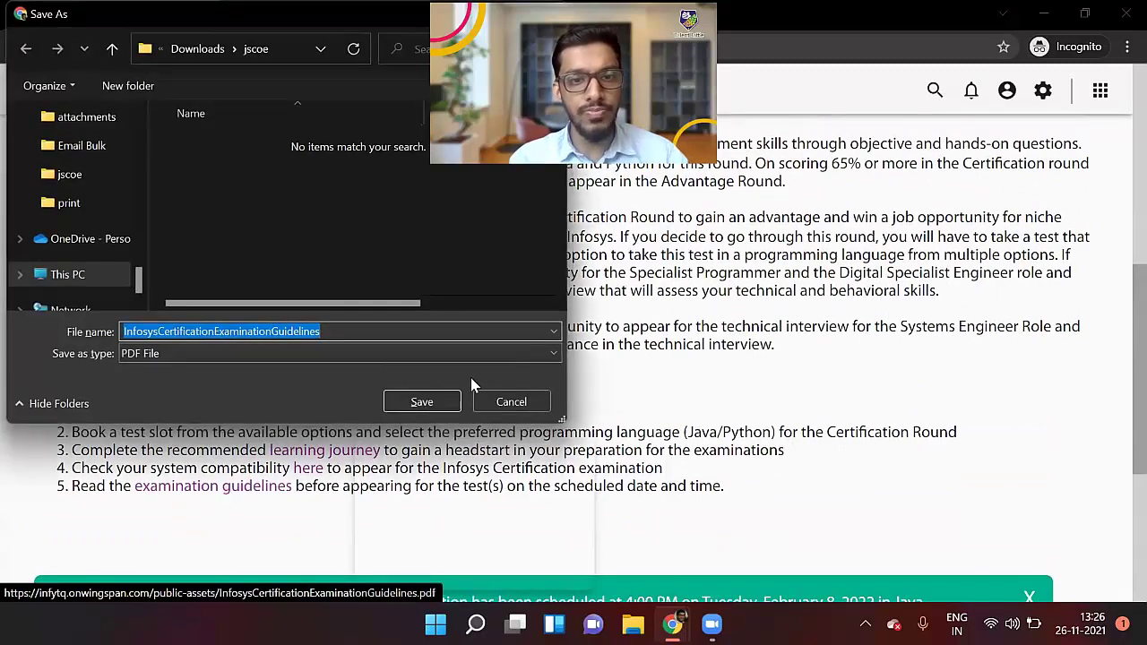
pyautogui.click(493, 398)
pyautogui.scroll(2, 493, 399)
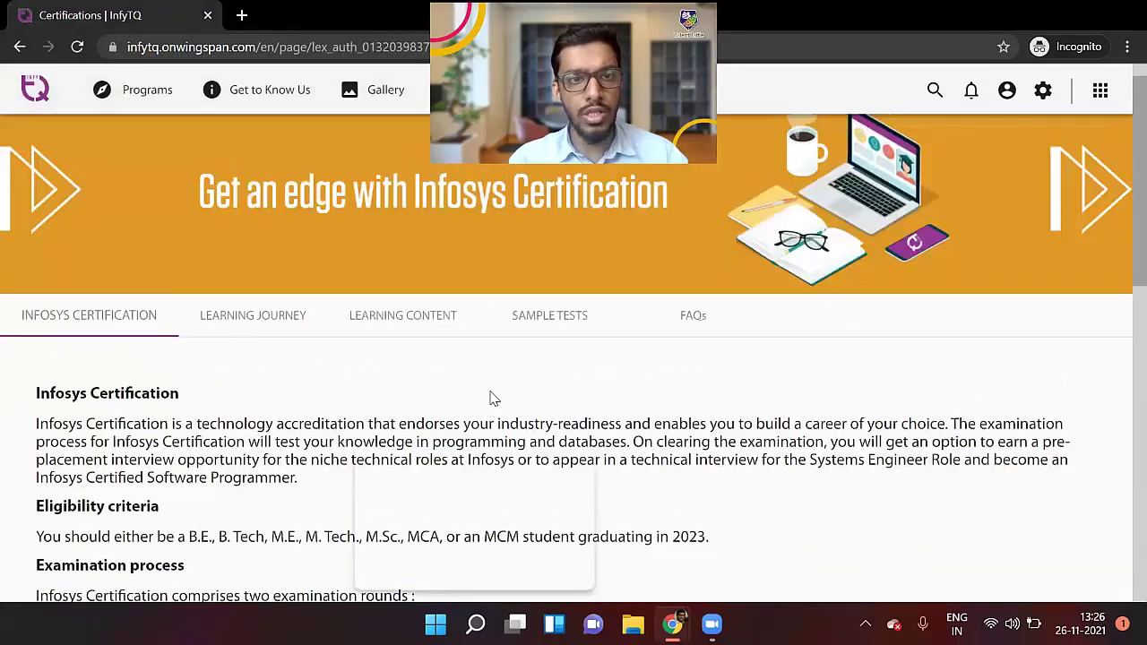
pyautogui.click(697, 329)
pyautogui.scroll(-2, 182, 471)
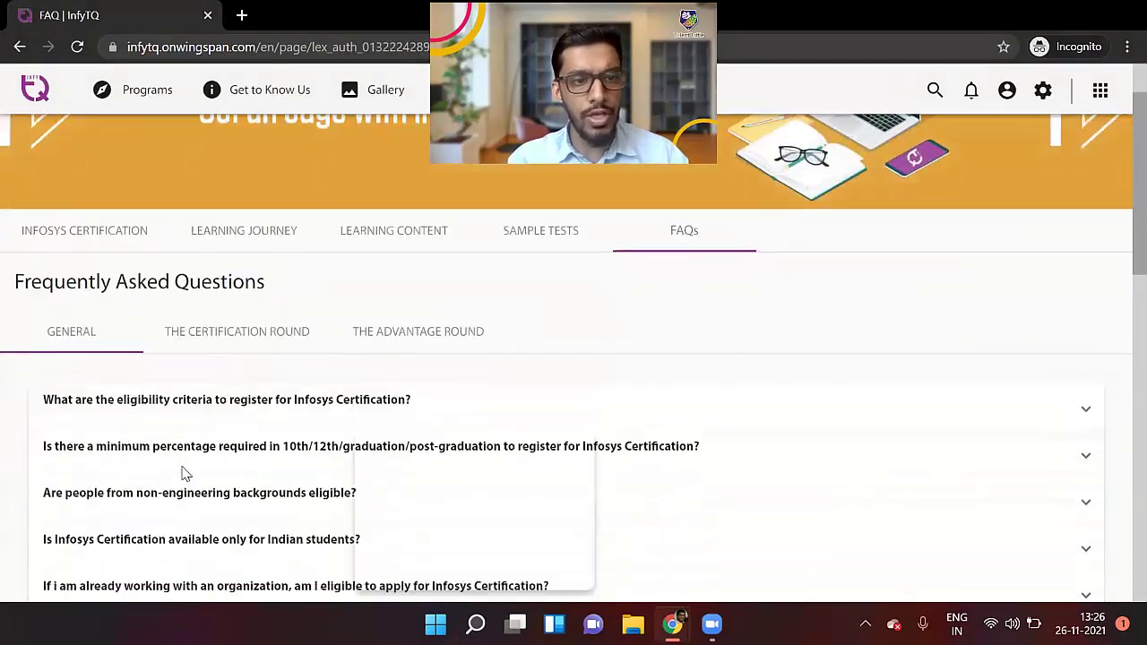
pyautogui.click(215, 269)
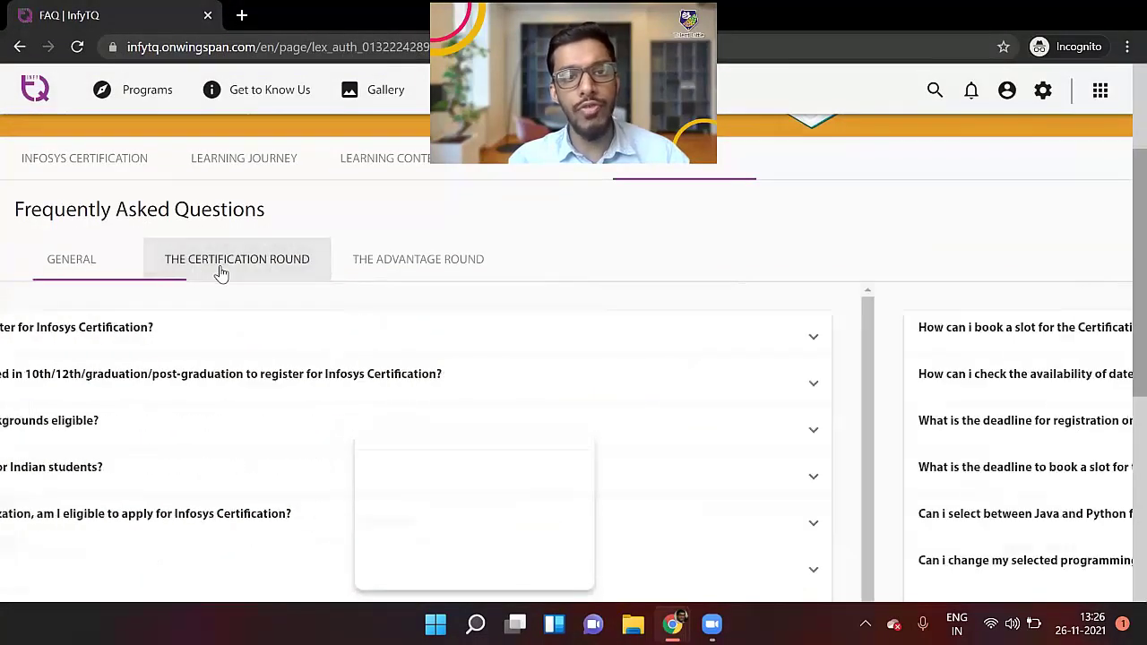
pyautogui.click(387, 260)
pyautogui.click(195, 267)
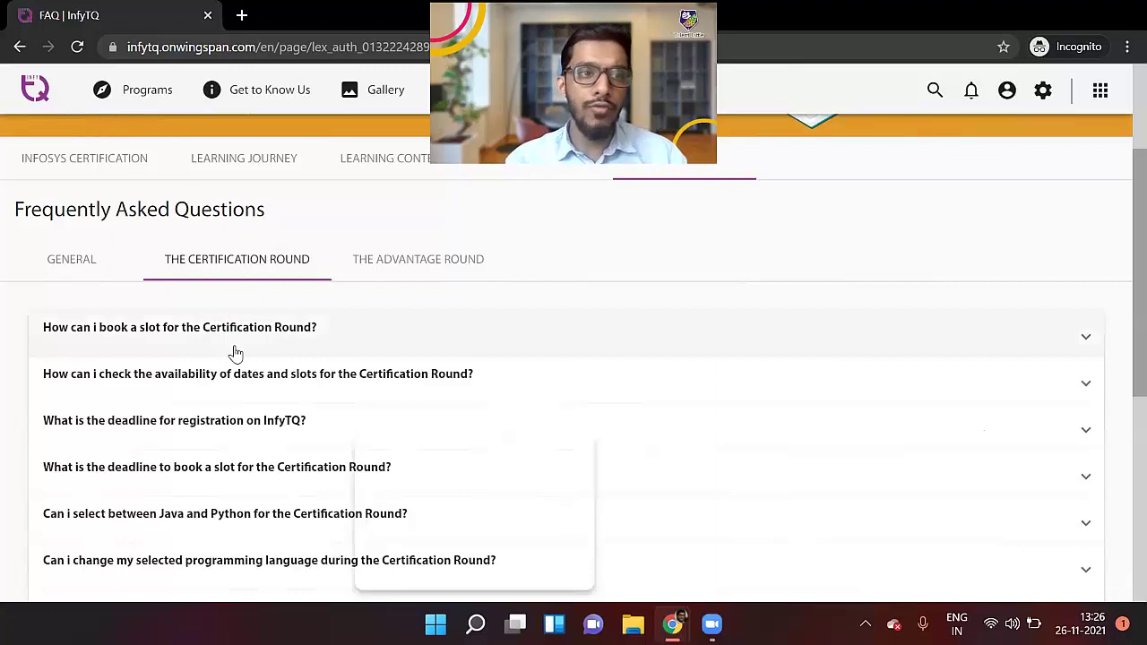
pyautogui.click(89, 179)
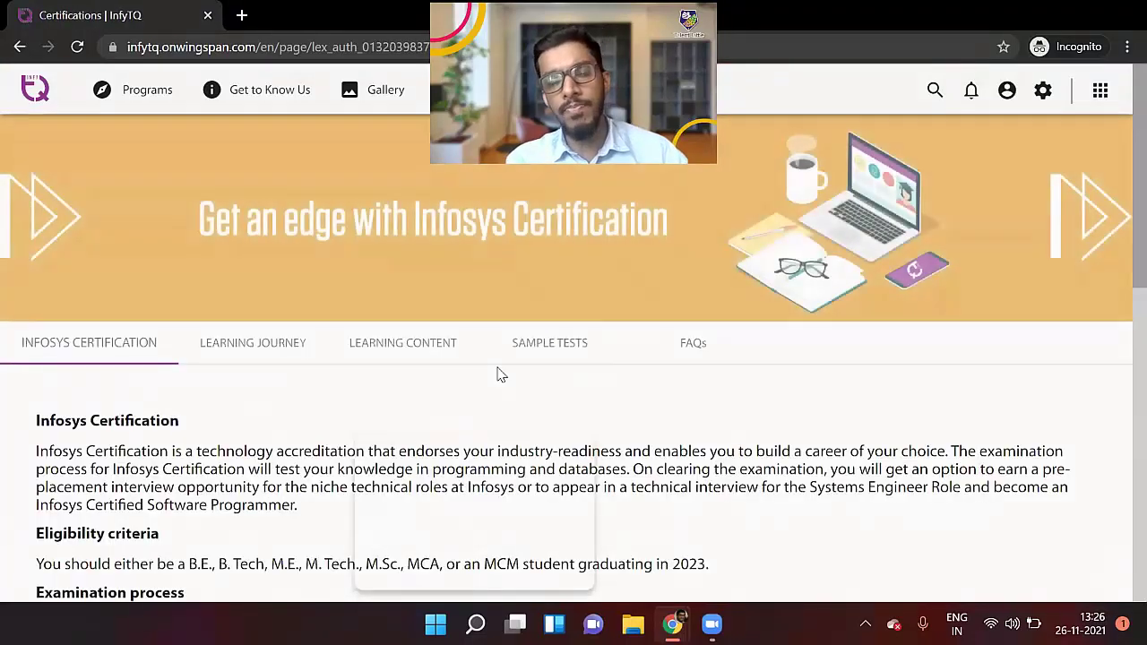
pyautogui.scroll(-8, 500, 374)
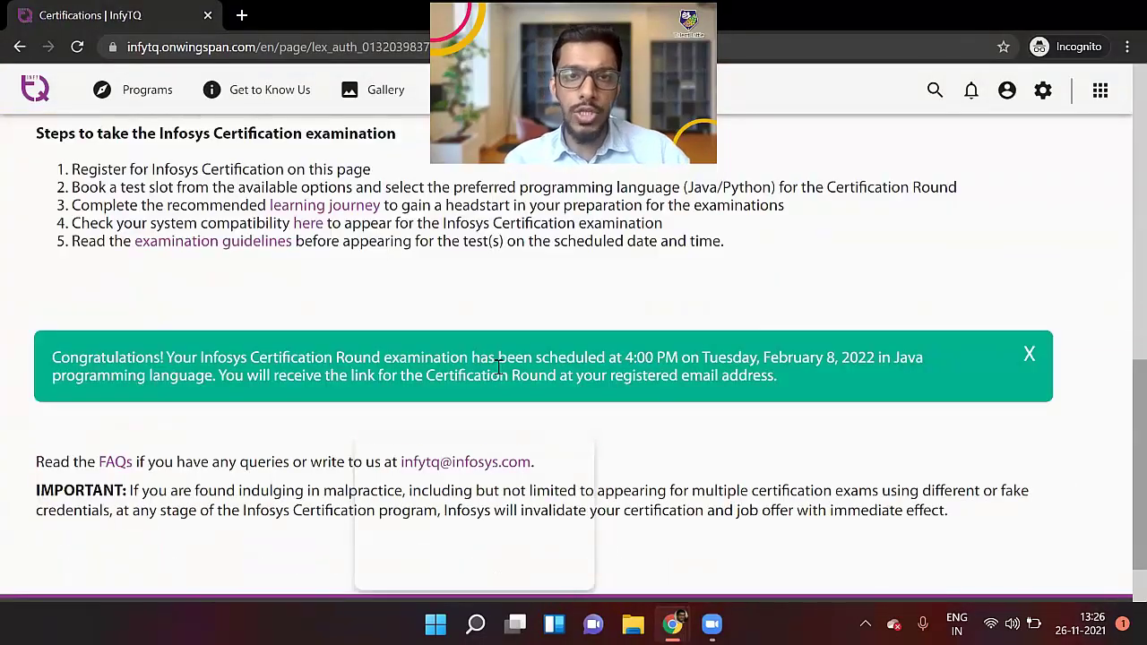